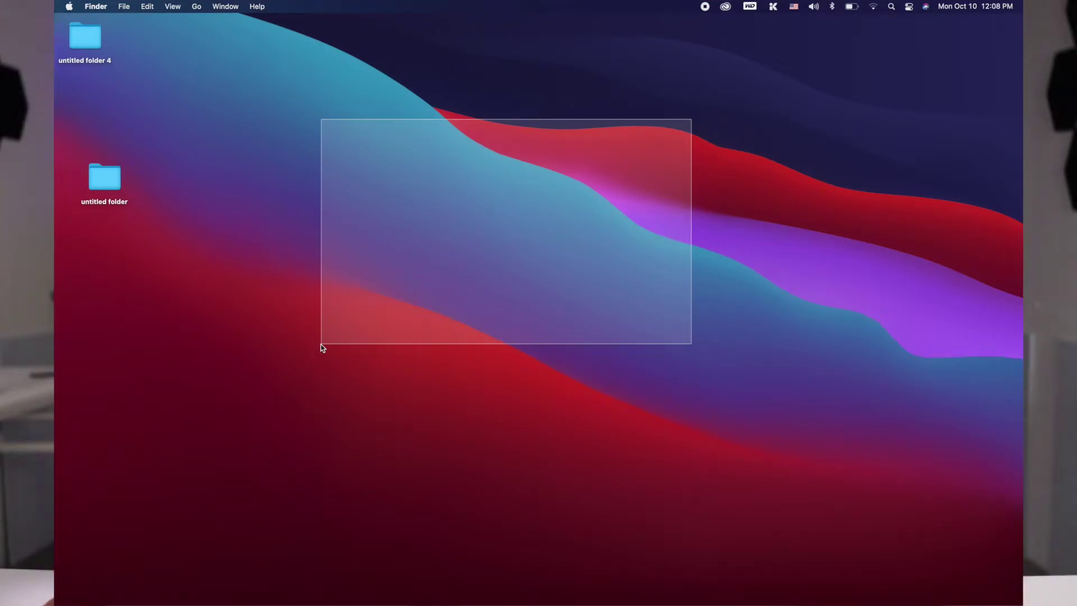
Open Macintosh HD storage management from About This Mac and list installed applications by size
left_click_drag(323, 348, 323, 348)
left_click_drag(695, 143, 295, 325)
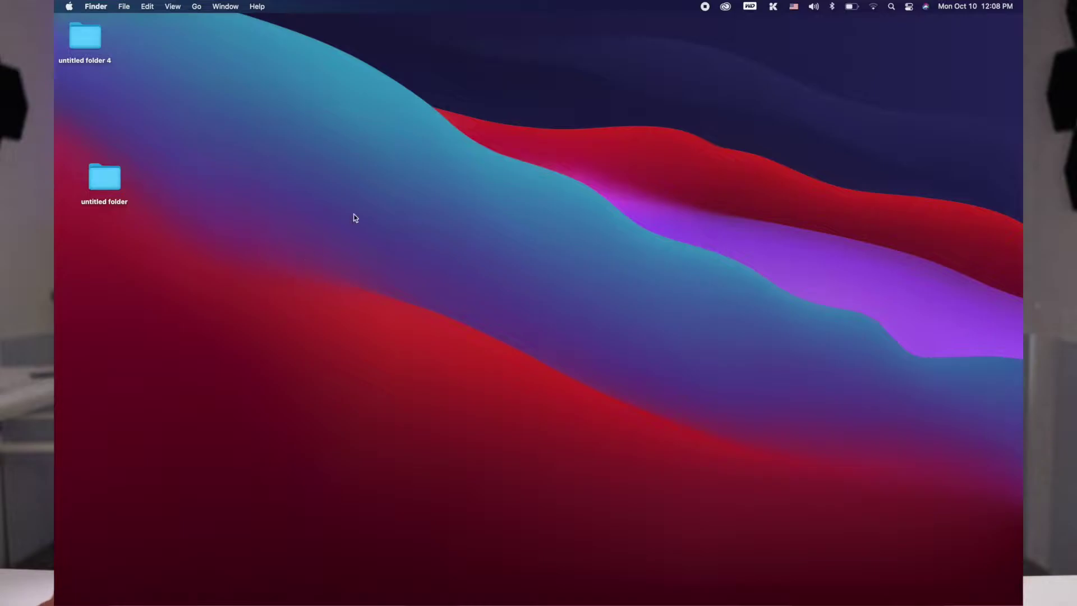
left_click(69, 7)
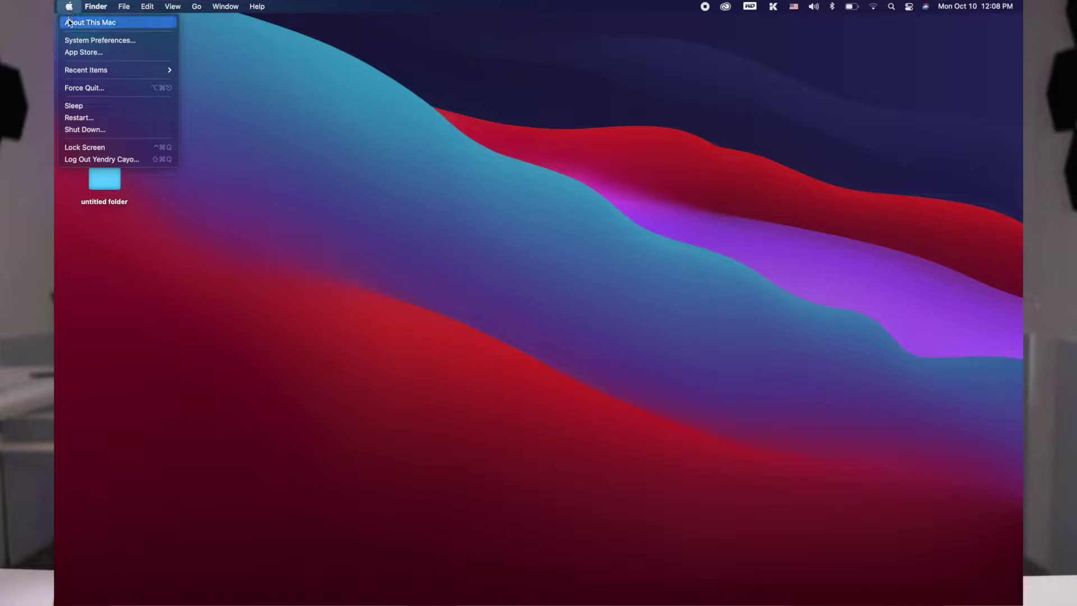
left_click(69, 25)
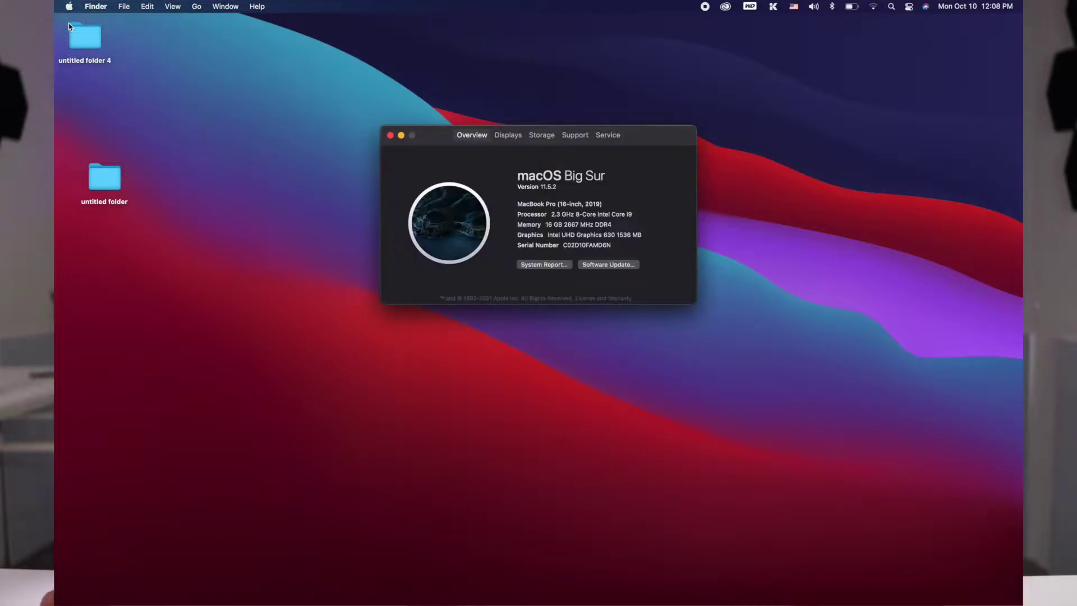
left_click(542, 135)
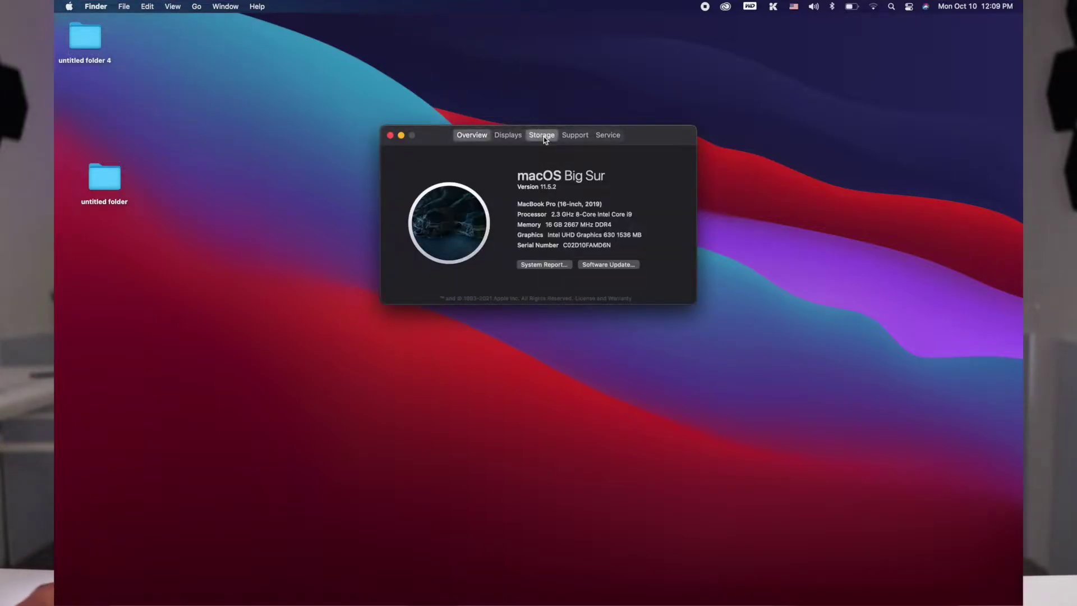
left_click(668, 165)
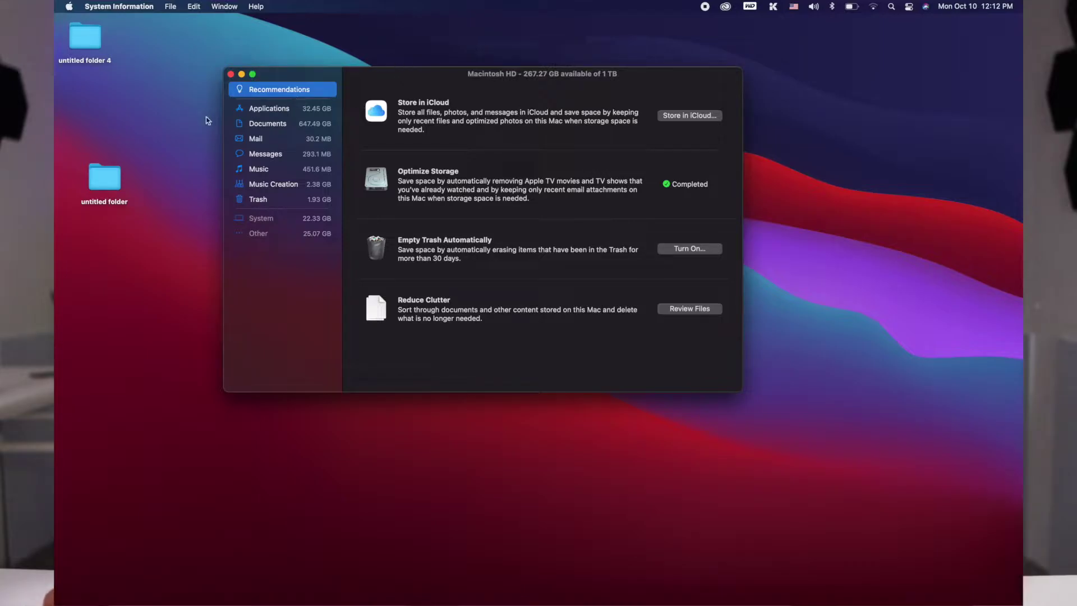
left_click(283, 109)
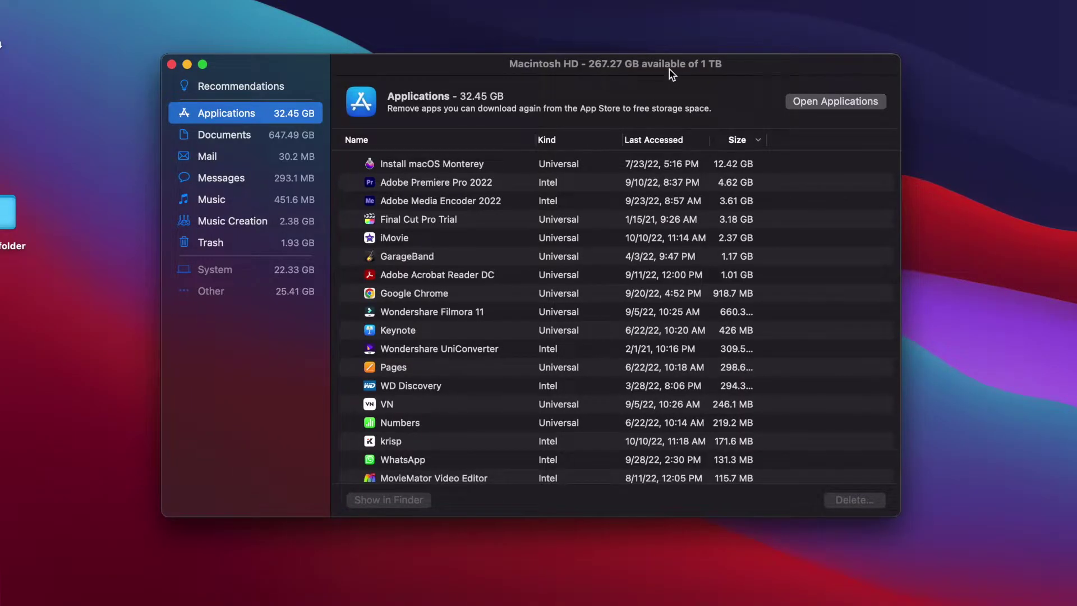
Inspect Adobe Premiere Pro 2022 and Adobe Media Encoder 2022 in the Applications list
left_click(494, 183)
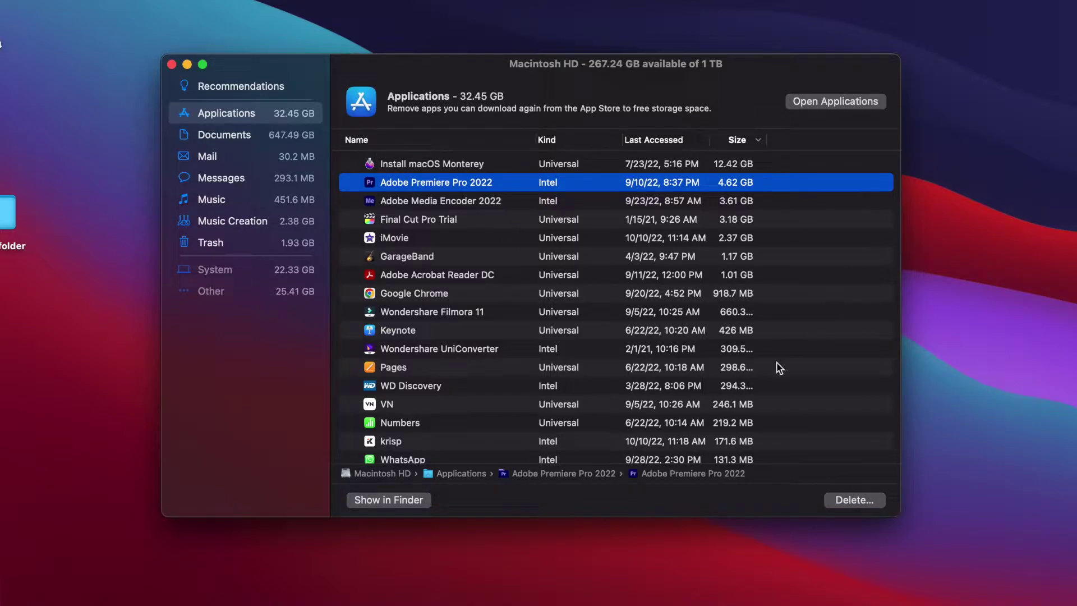
left_click(446, 202)
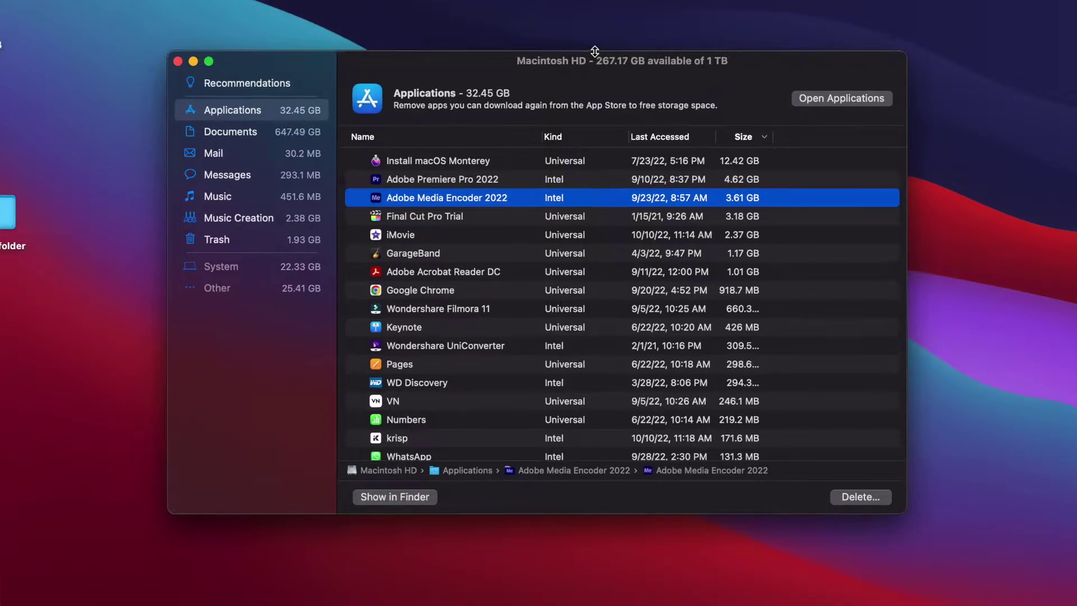
left_click_drag(589, 66, 581, 38)
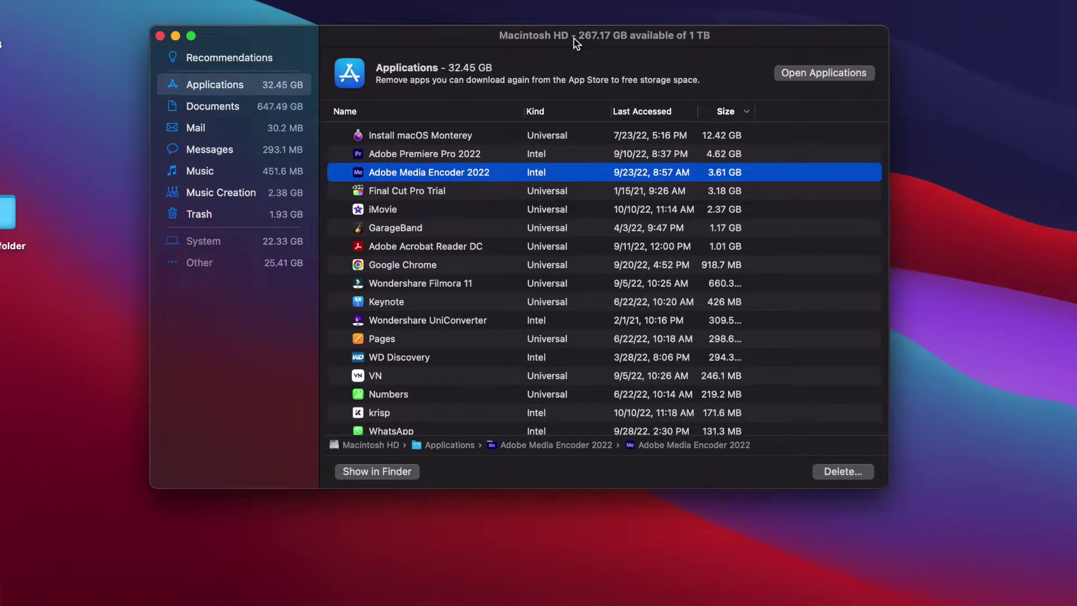
scroll(427, 227, "down", 5)
scroll(427, 228, "down", 6)
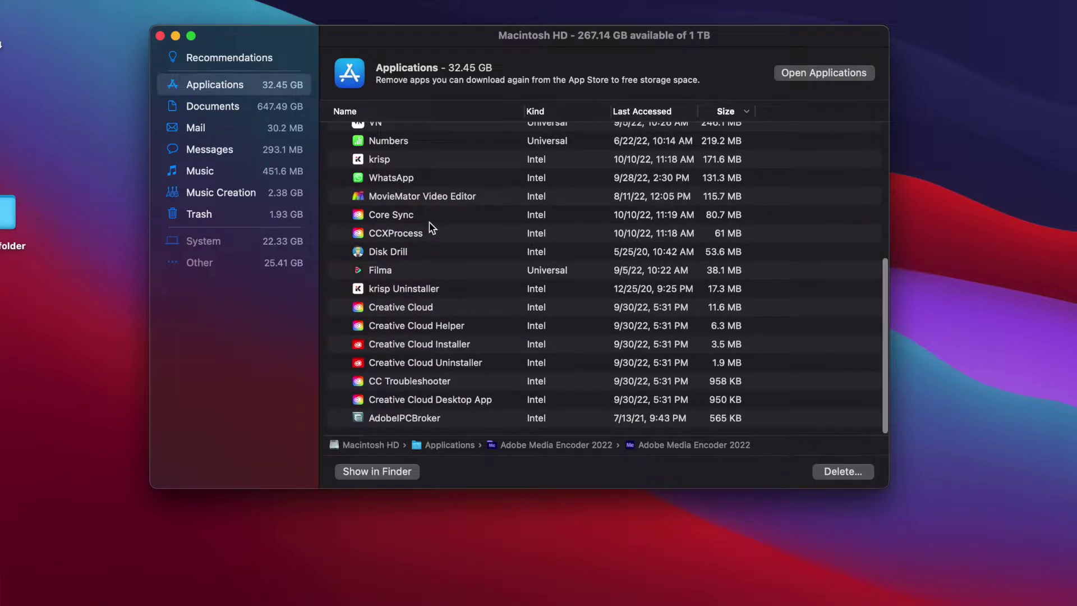
scroll(427, 225, "up", 8)
scroll(424, 224, "down", 1)
Delete the Numbers app, freeing 219.2 MB
left_click(391, 310)
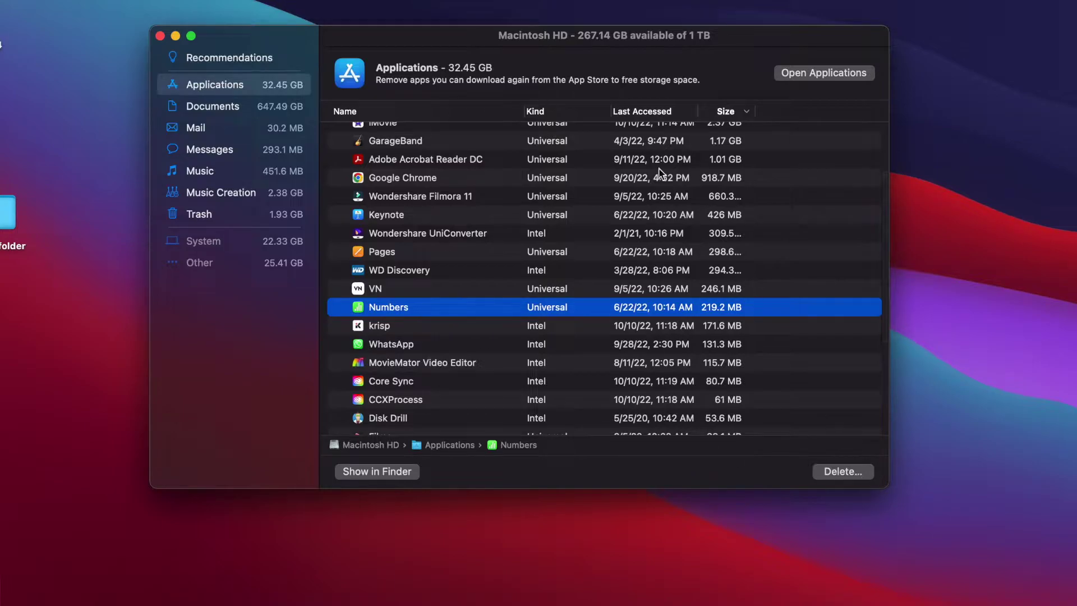
scroll(436, 287, "up", 1)
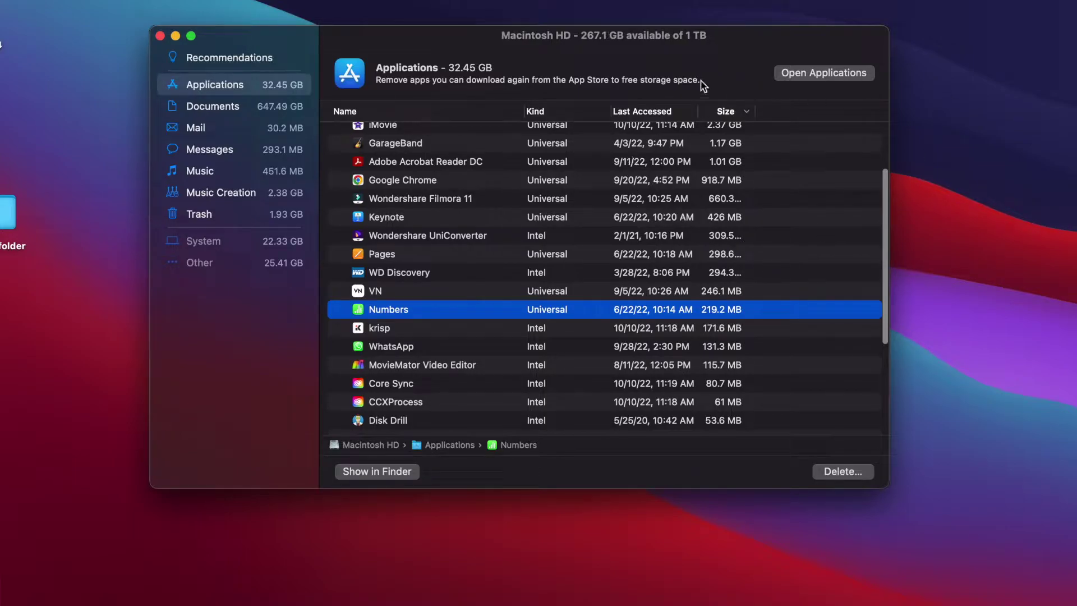
left_click(829, 474)
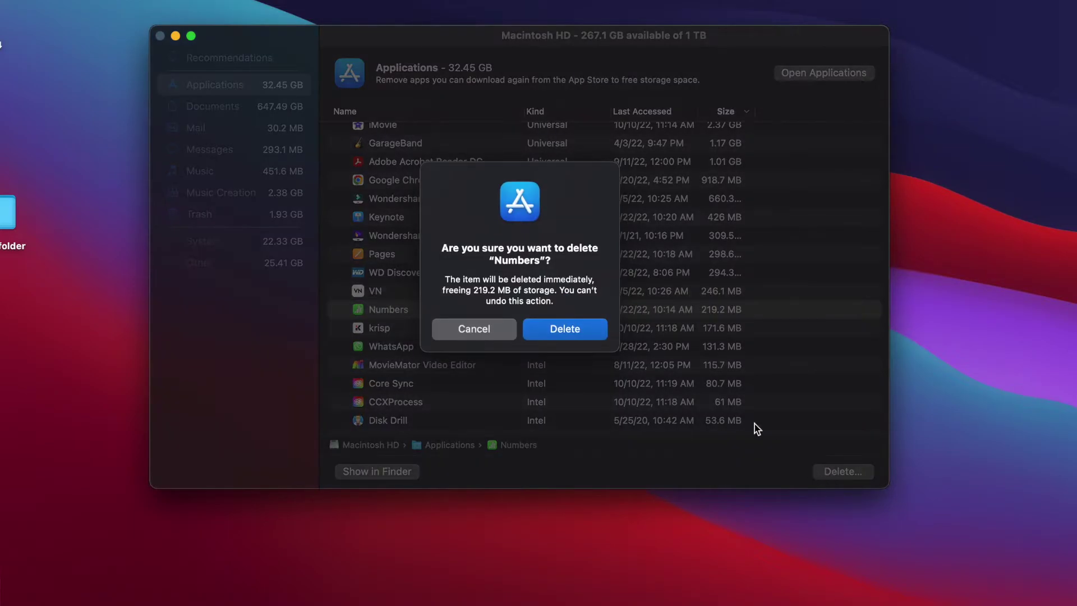
left_click(566, 330)
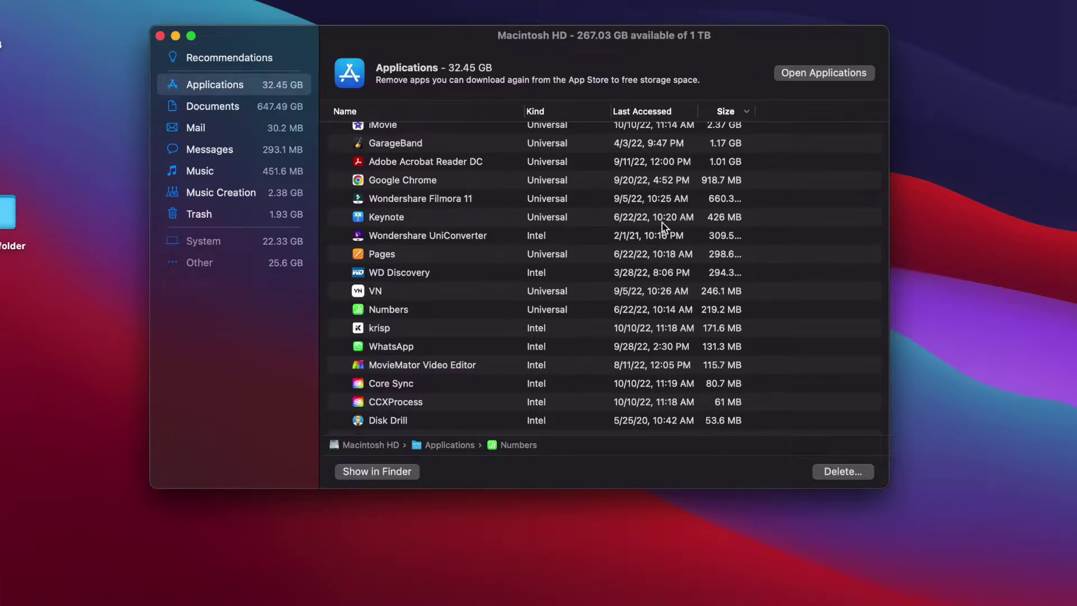
scroll(572, 240, "down", 5)
Select krisp, then show Documents' Large Files list, led by the 30.05 GB iMovie Library
left_click(431, 216)
left_click(415, 232)
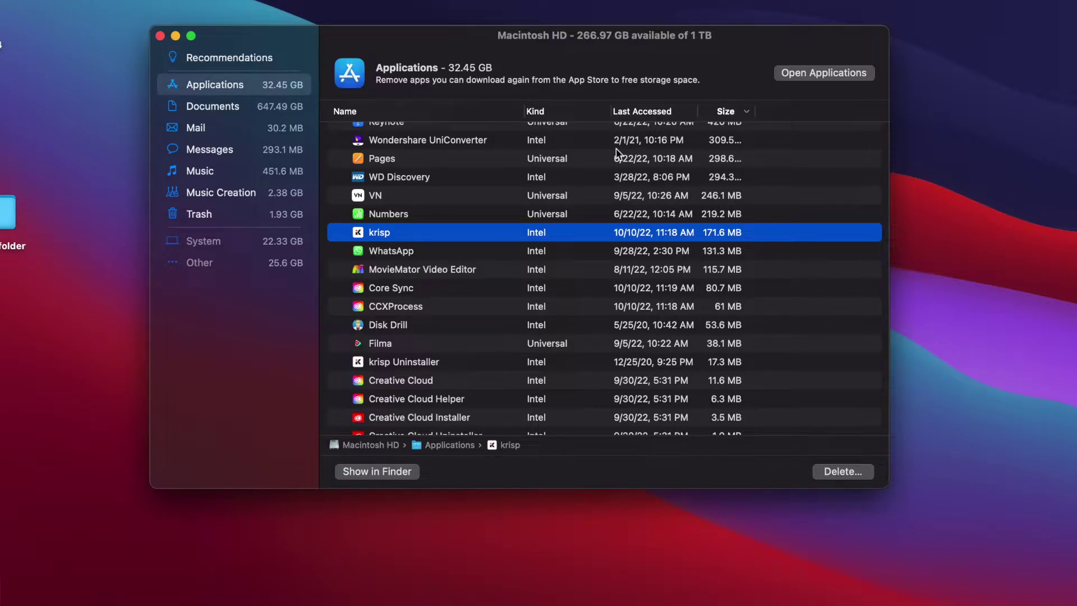
left_click(222, 112)
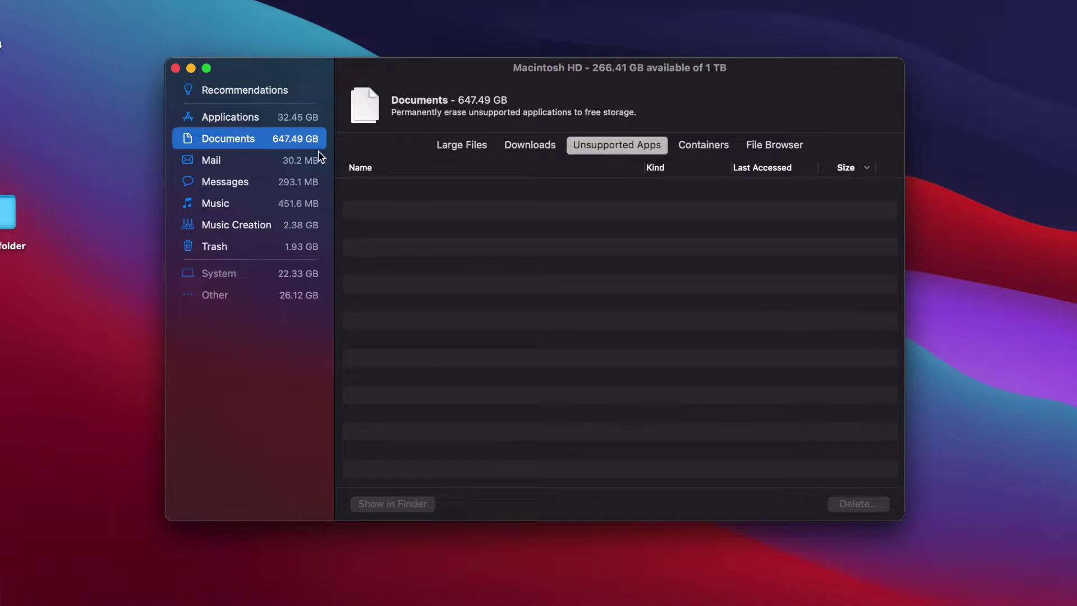
left_click(443, 147)
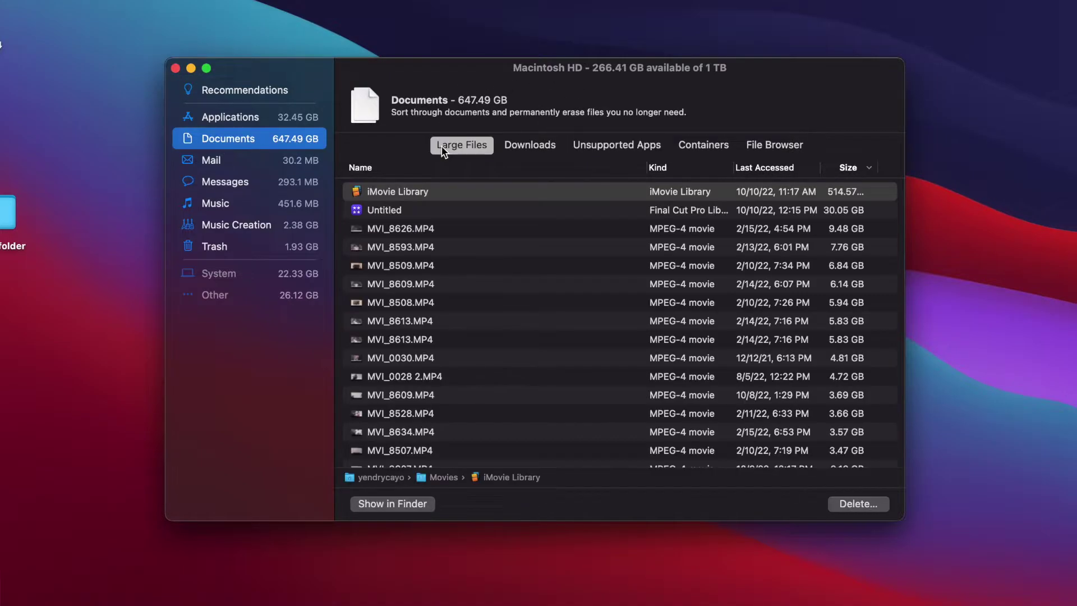
left_click(532, 147)
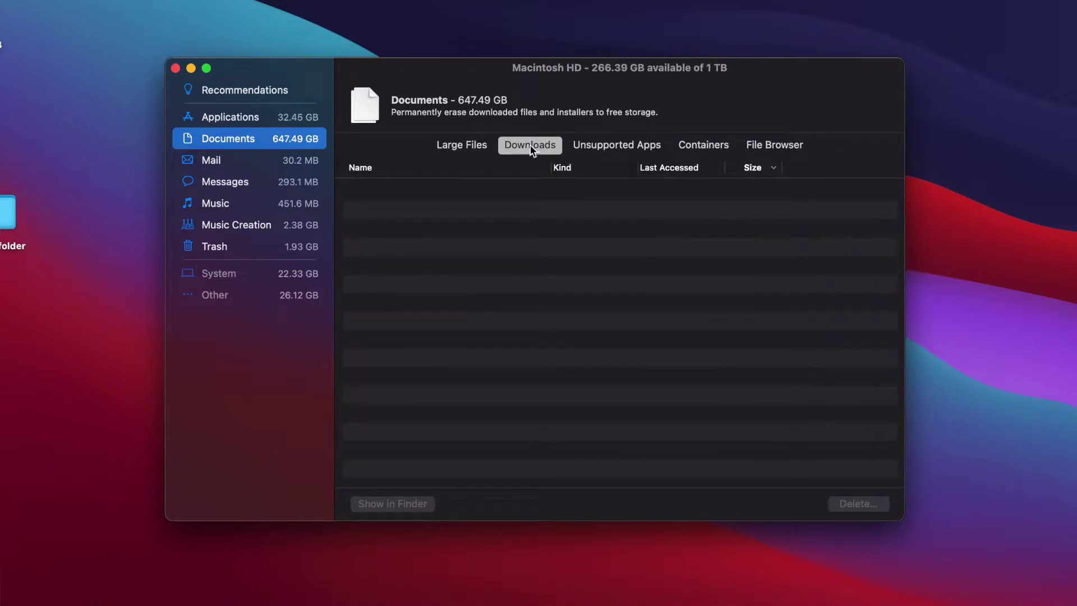
left_click(591, 147)
left_click(699, 147)
left_click(788, 153)
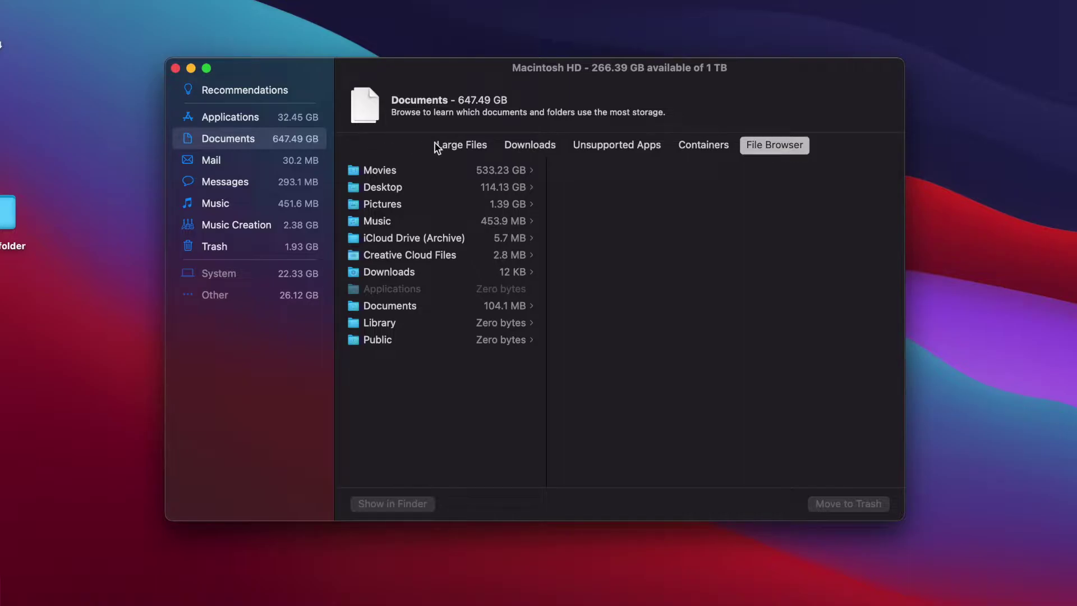
left_click(453, 146)
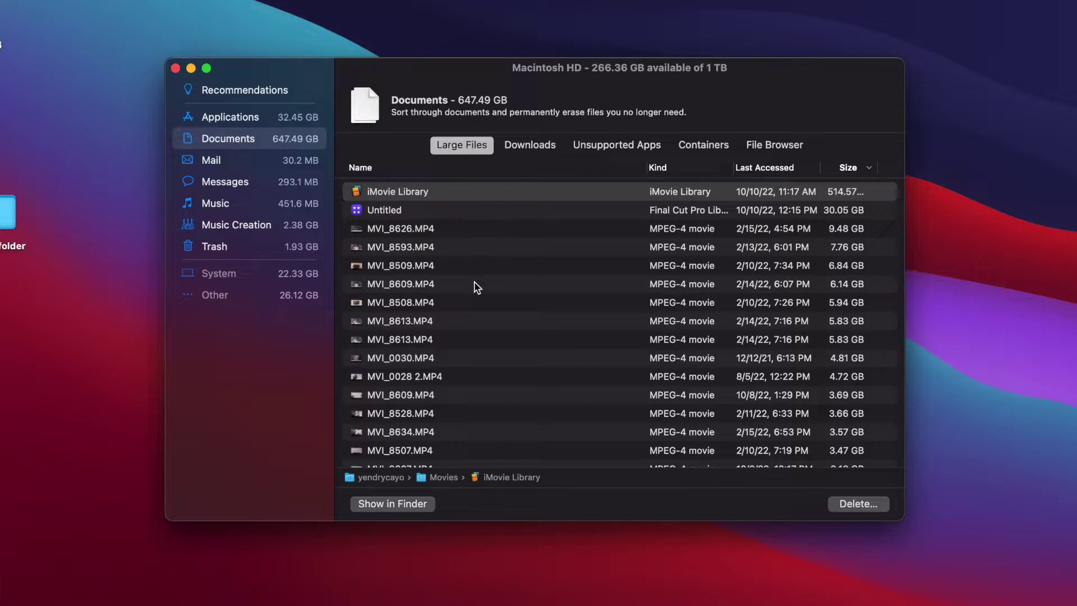
Select the 9.48 GB MVI_8626.MP4 video in Large Files and preview it
scroll(475, 286, "down", 5)
scroll(476, 289, "down", 5)
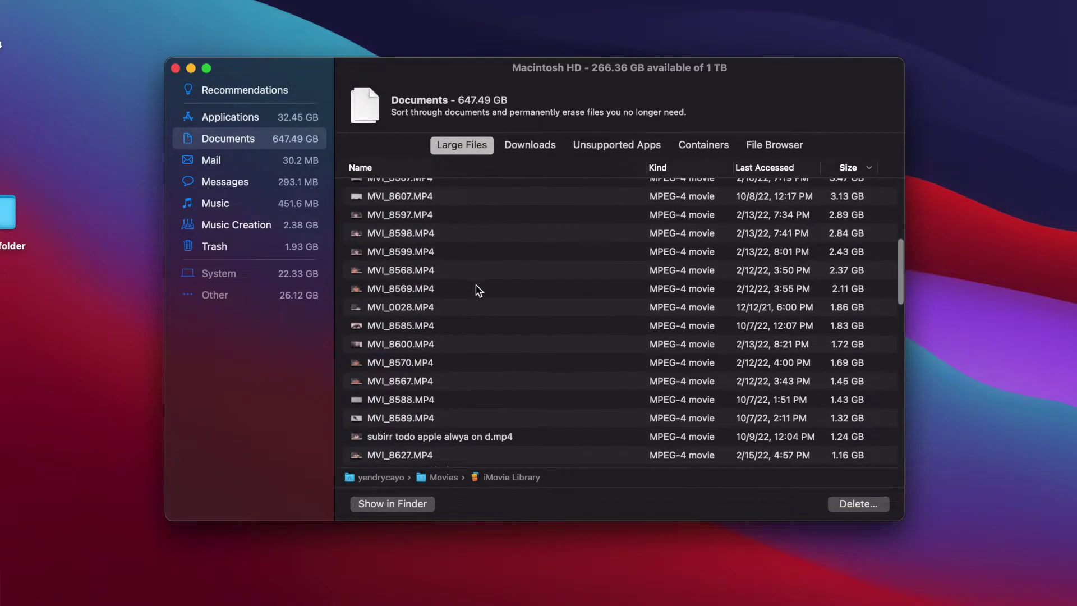
scroll(476, 289, "up", 10)
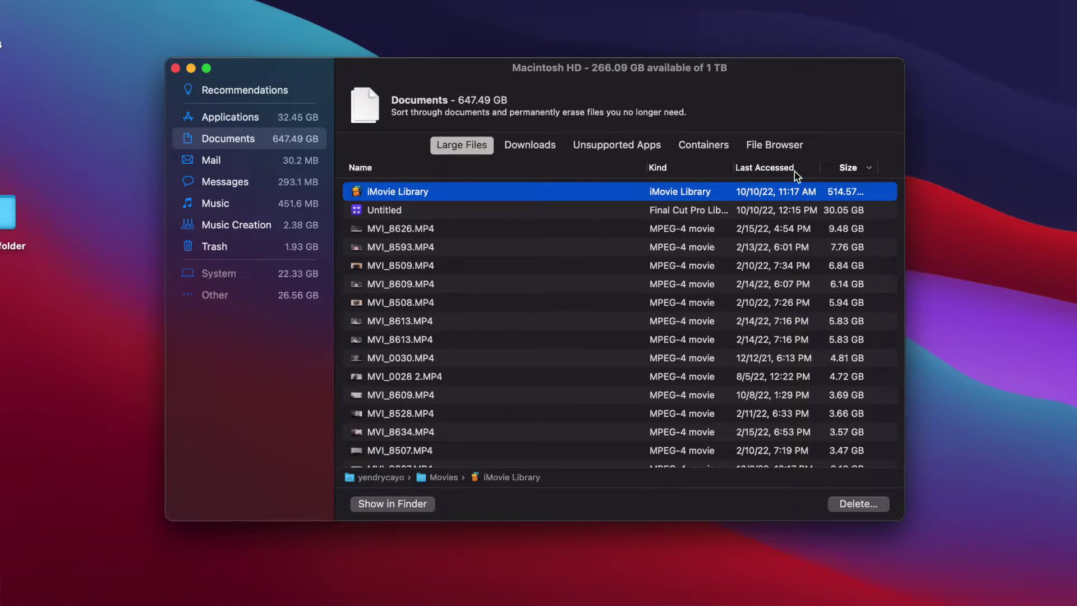
left_click_drag(589, 73, 602, 73)
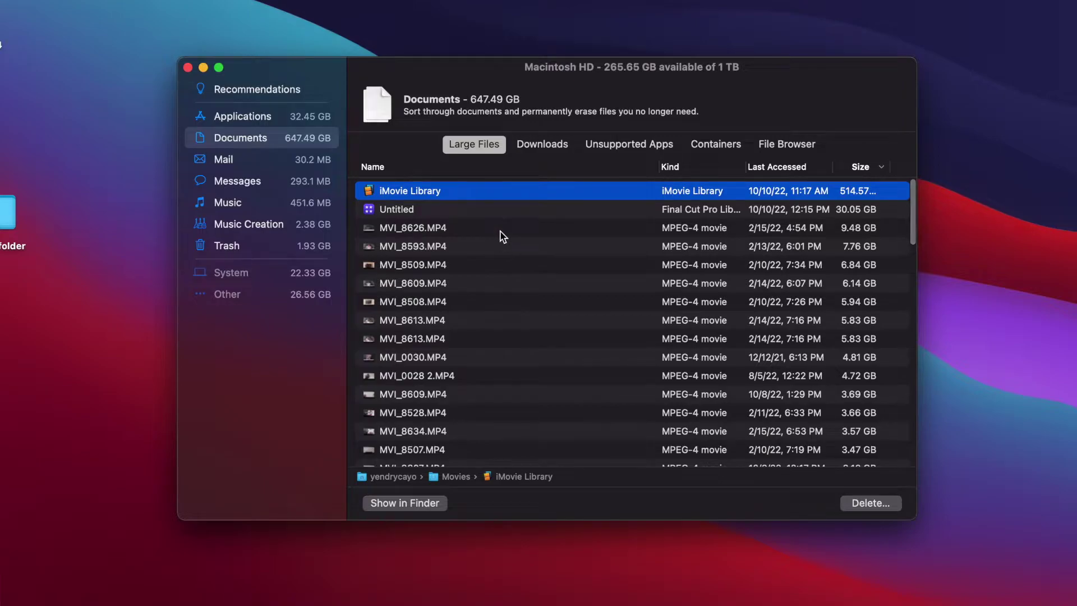
left_click(463, 213)
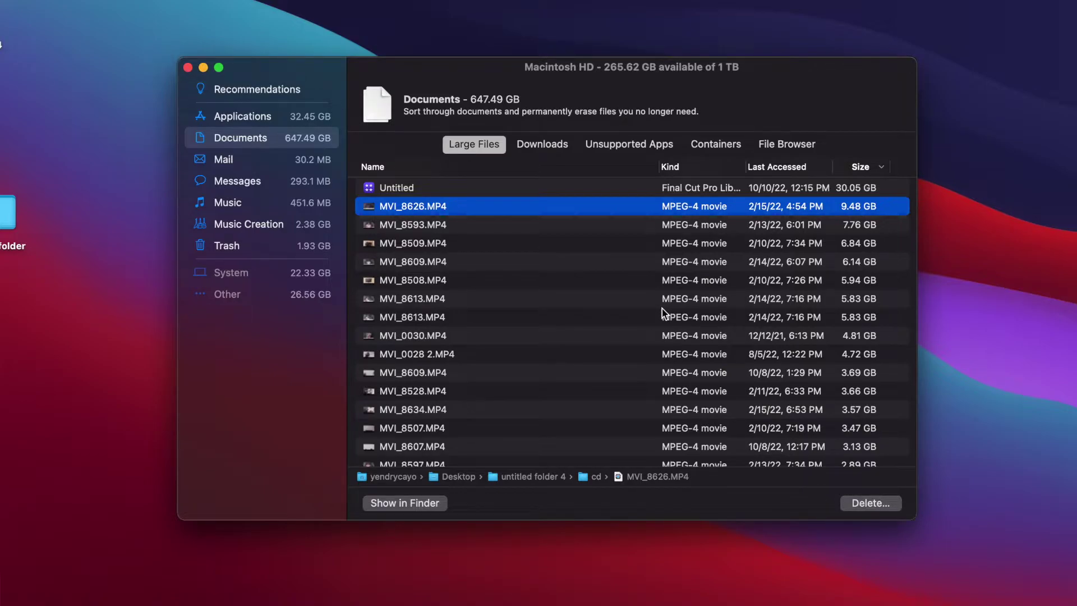
double_click(460, 209)
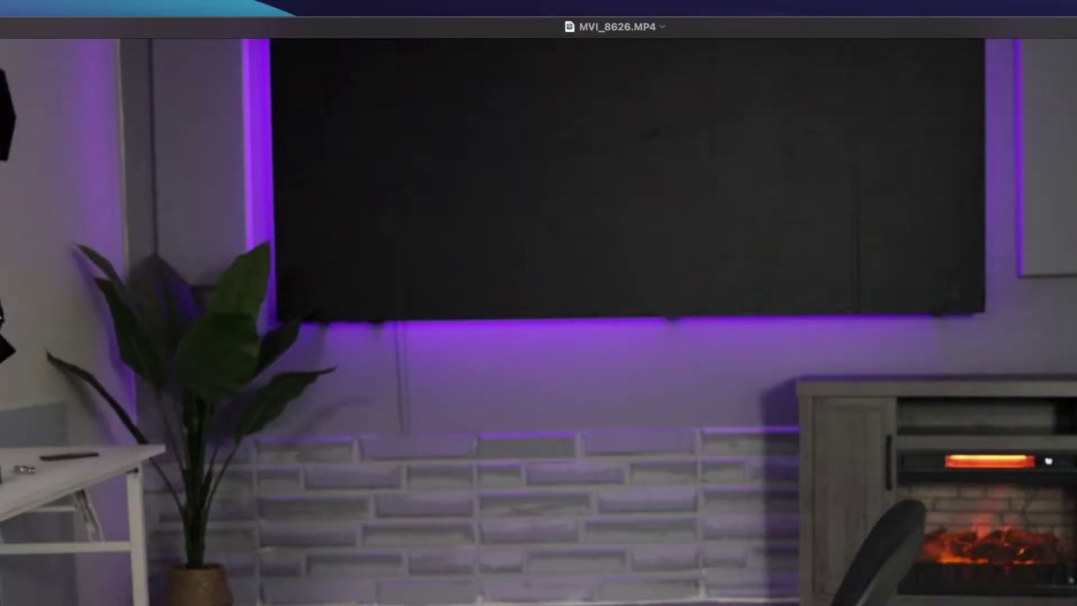
key("space")
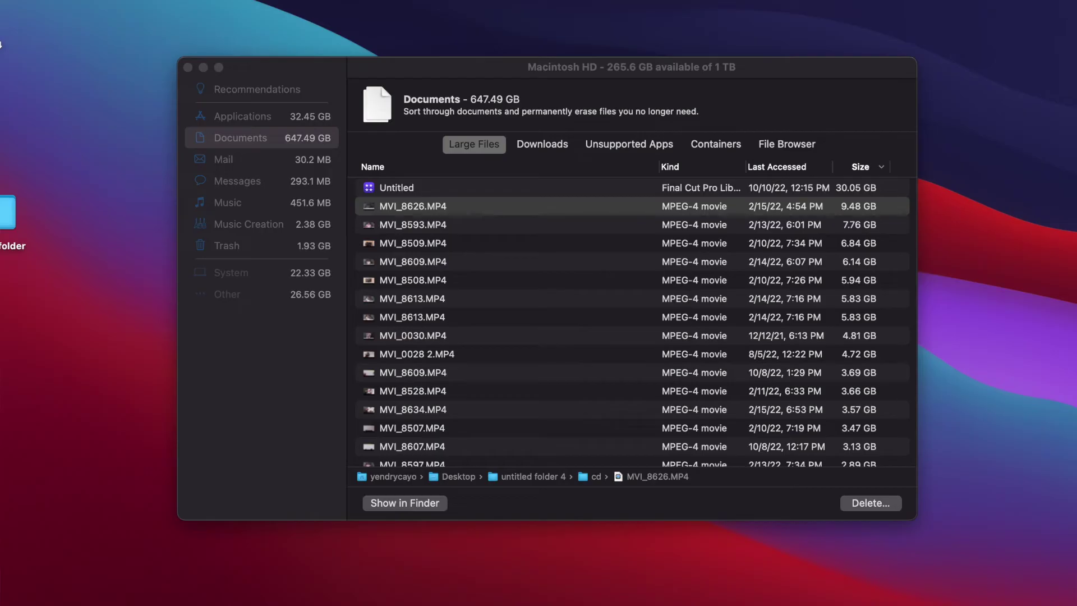
left_click_drag(513, 65, 499, 51)
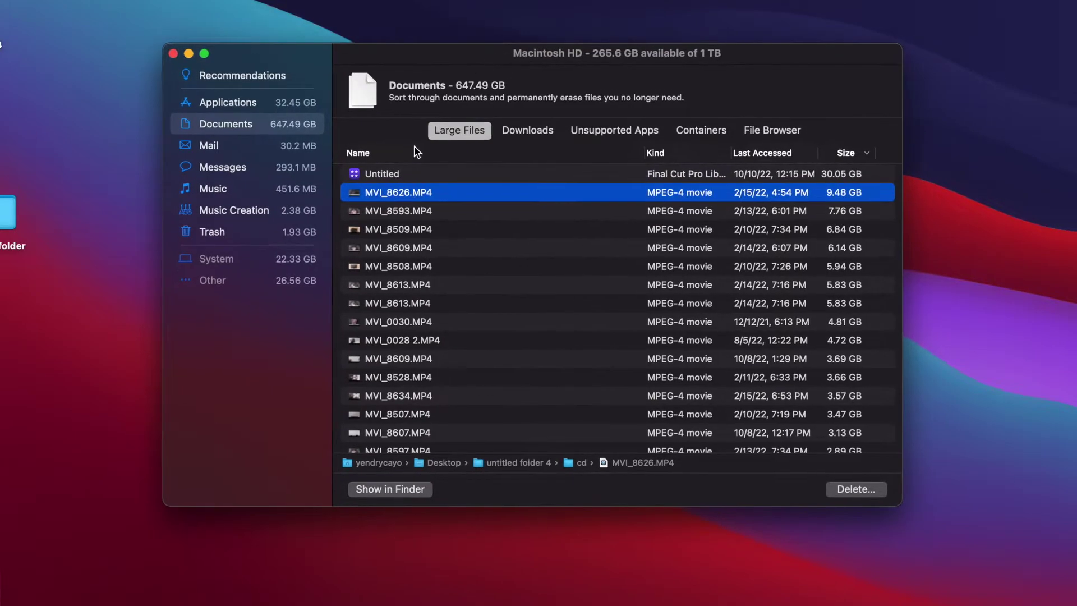
double_click(757, 190)
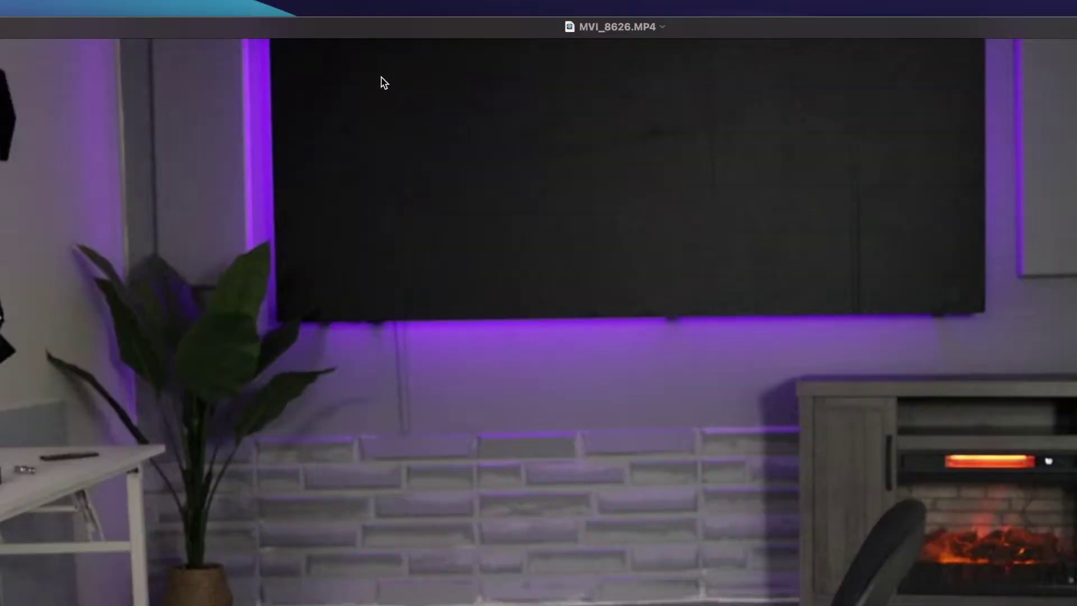
key("super+w")
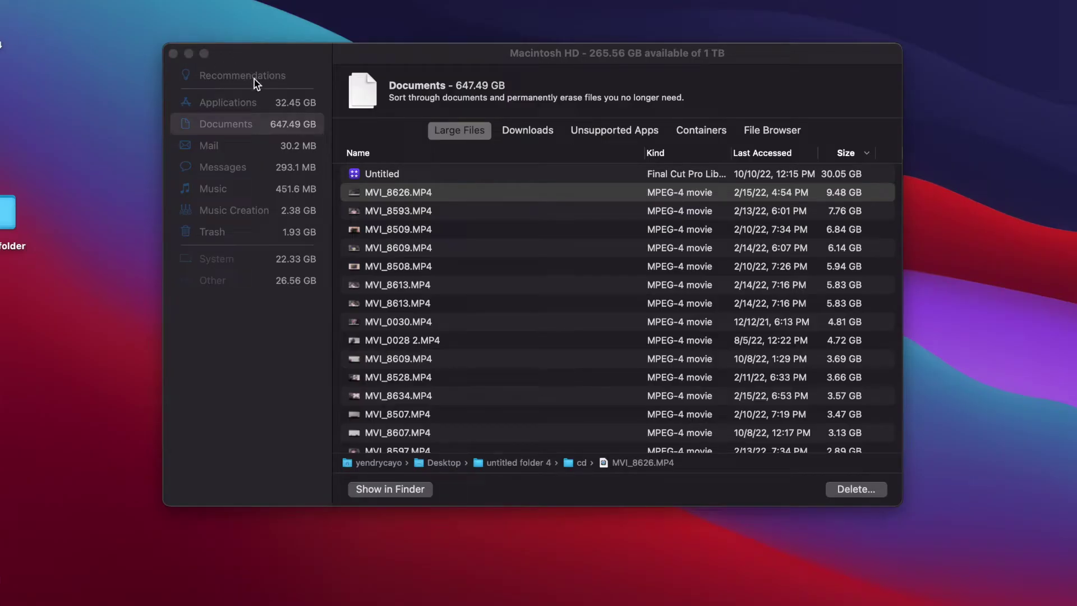
left_click(522, 196)
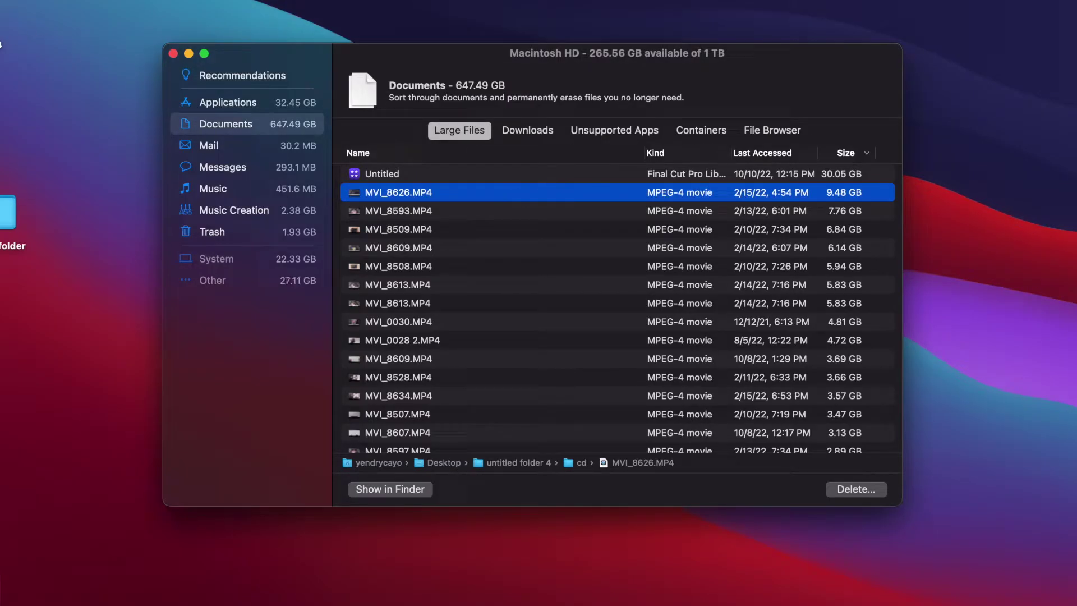
left_click(867, 492)
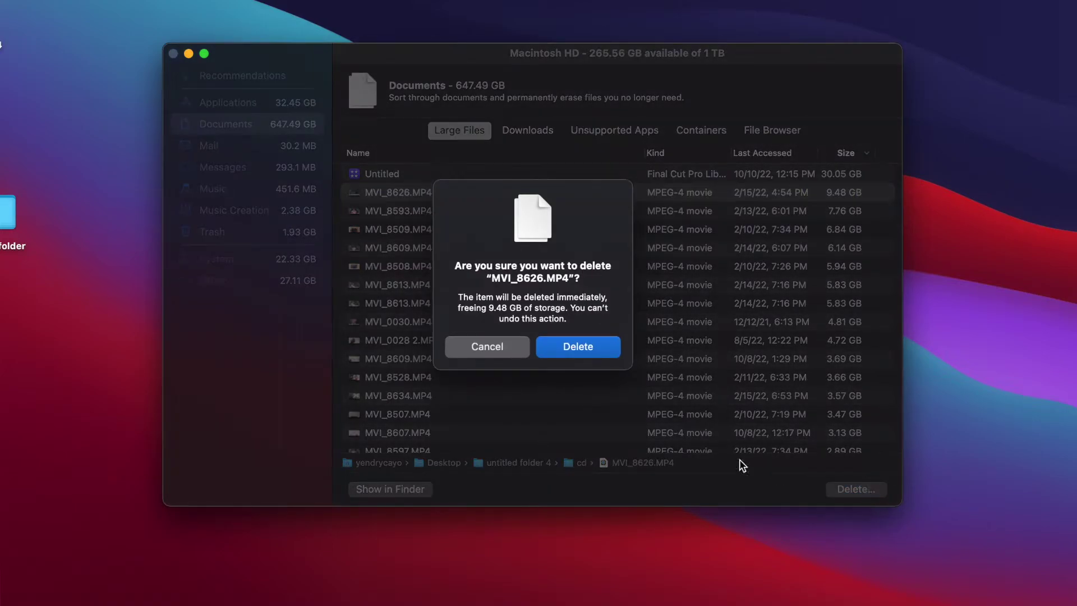
left_click(499, 351)
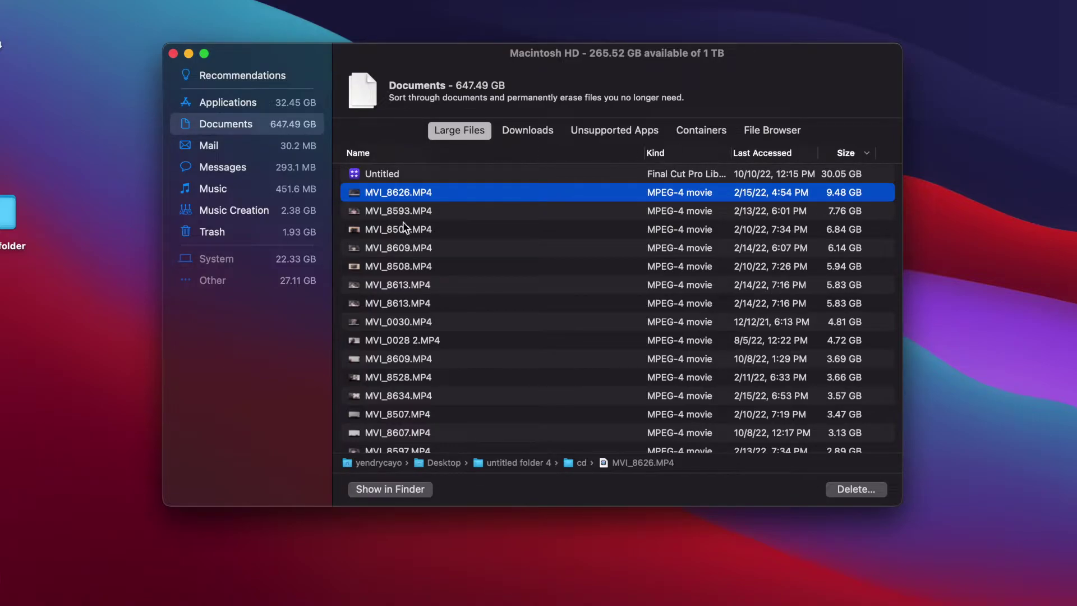
left_click(385, 246)
Return to the top of Large Files and select the iMovie Library, over 514 GB
scroll(415, 279, "down", 10)
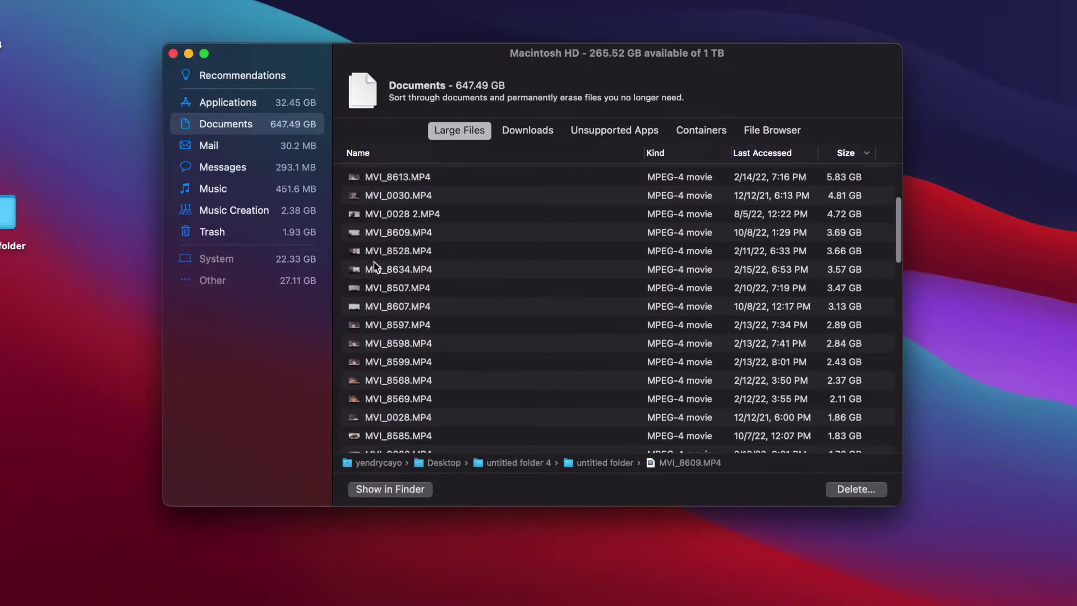
left_click(401, 273)
scroll(401, 281, "down", 5)
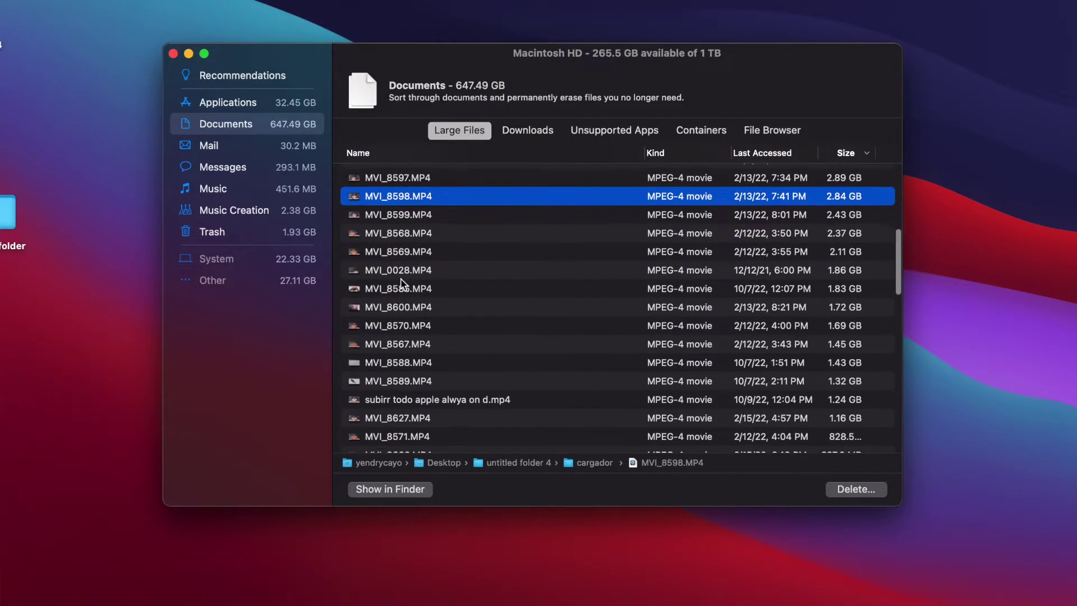
scroll(403, 284, "up", 10)
scroll(402, 282, "up", 3)
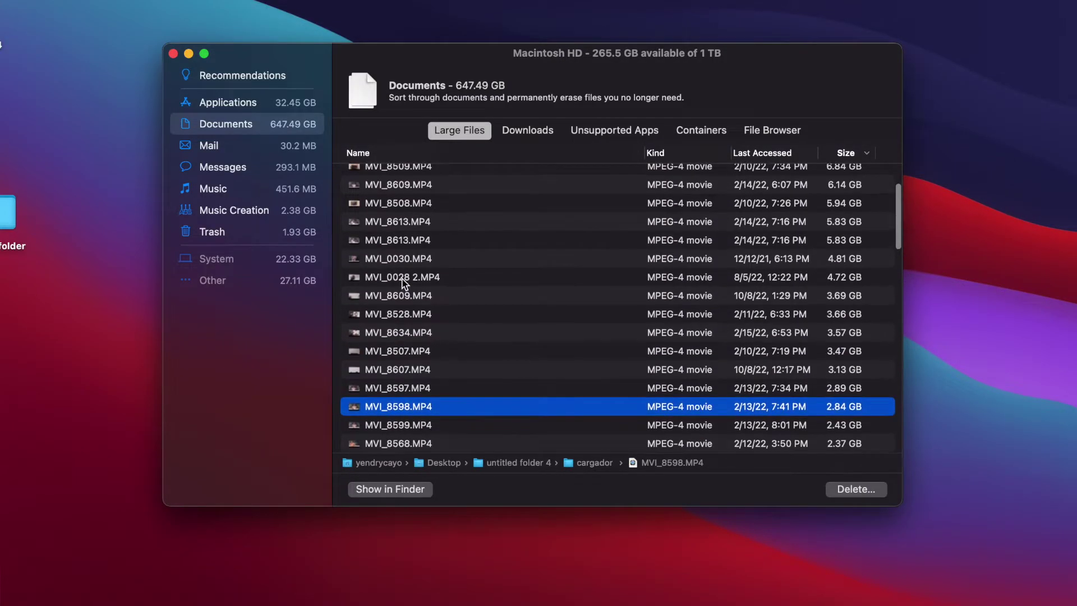
scroll(415, 285, "up", 5)
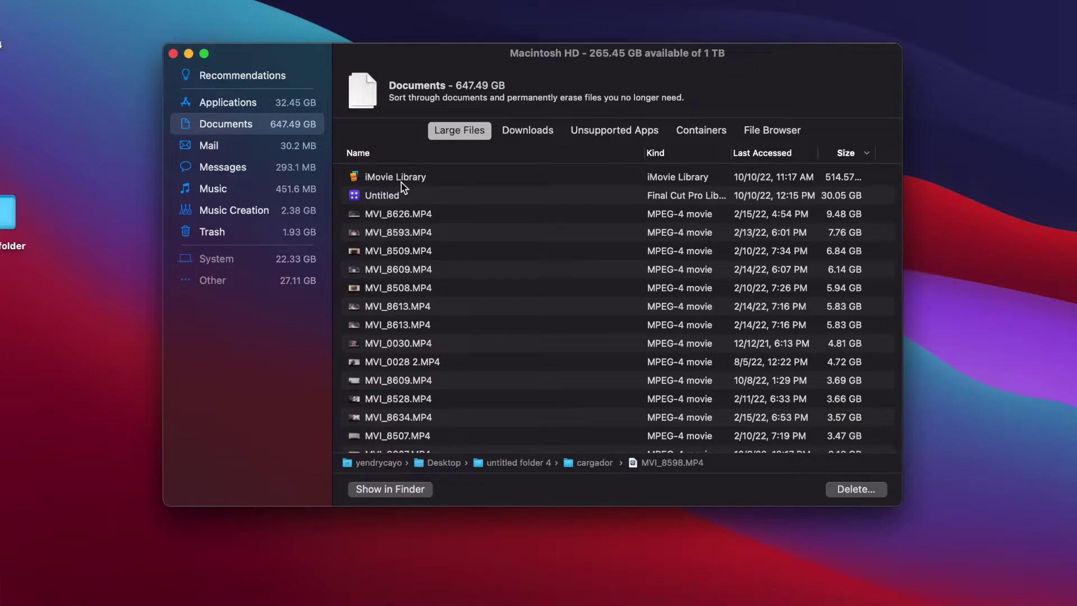
left_click(836, 179)
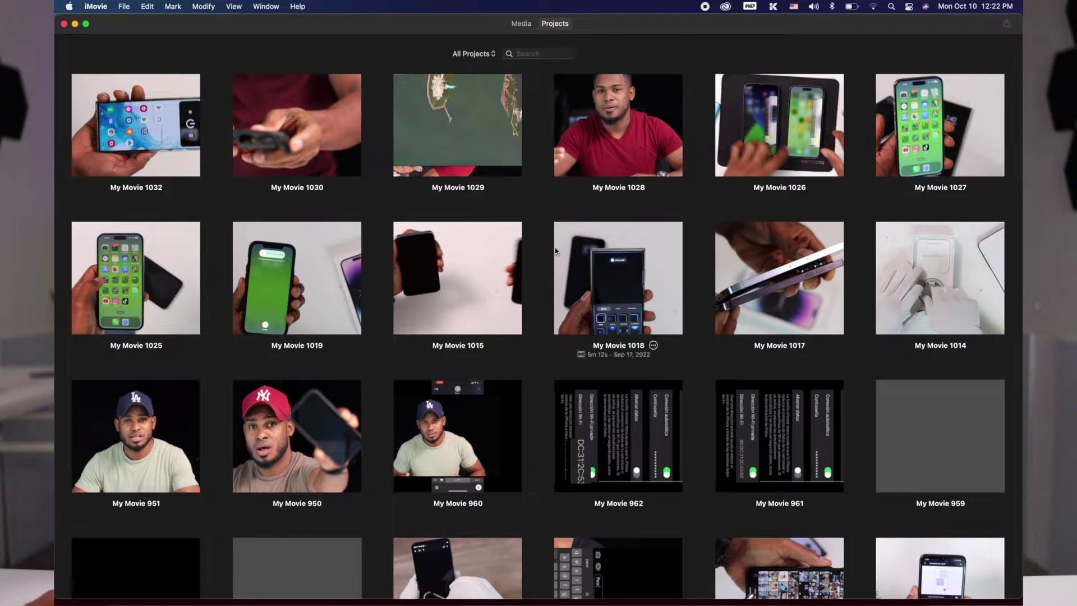
Delete the My Movie 1031 project from the Projects browser
scroll(469, 254, "down", 2)
scroll(468, 254, "down", 1)
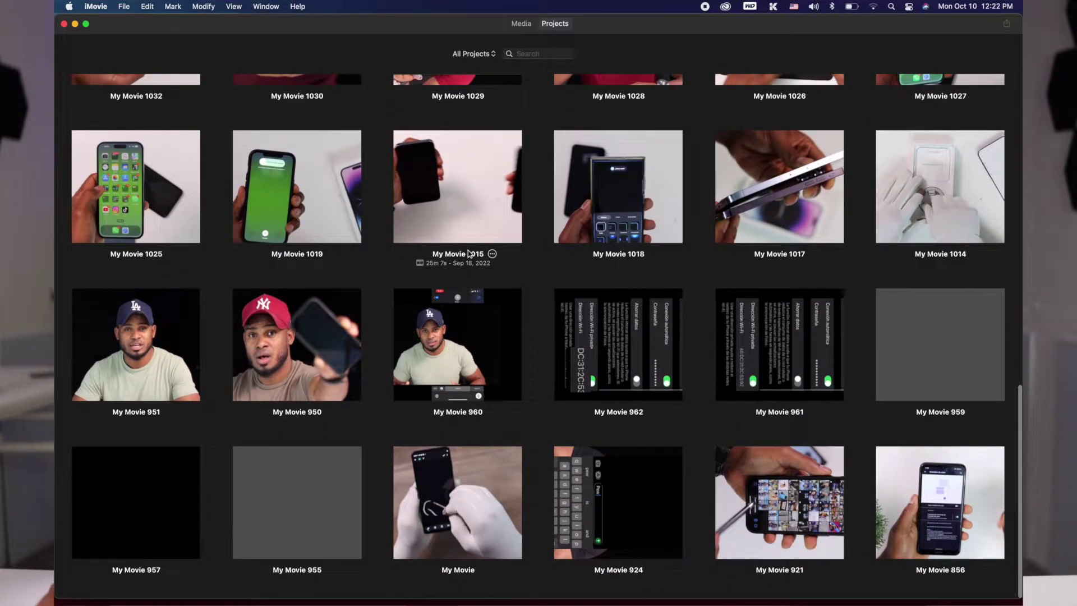
scroll(470, 254, "up", 10)
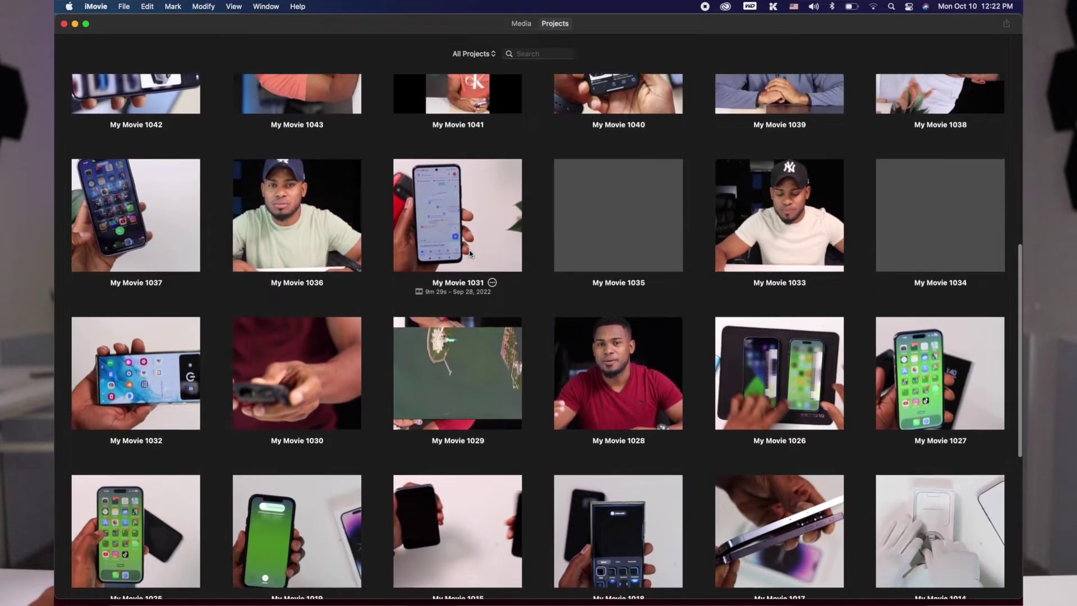
left_click(466, 204)
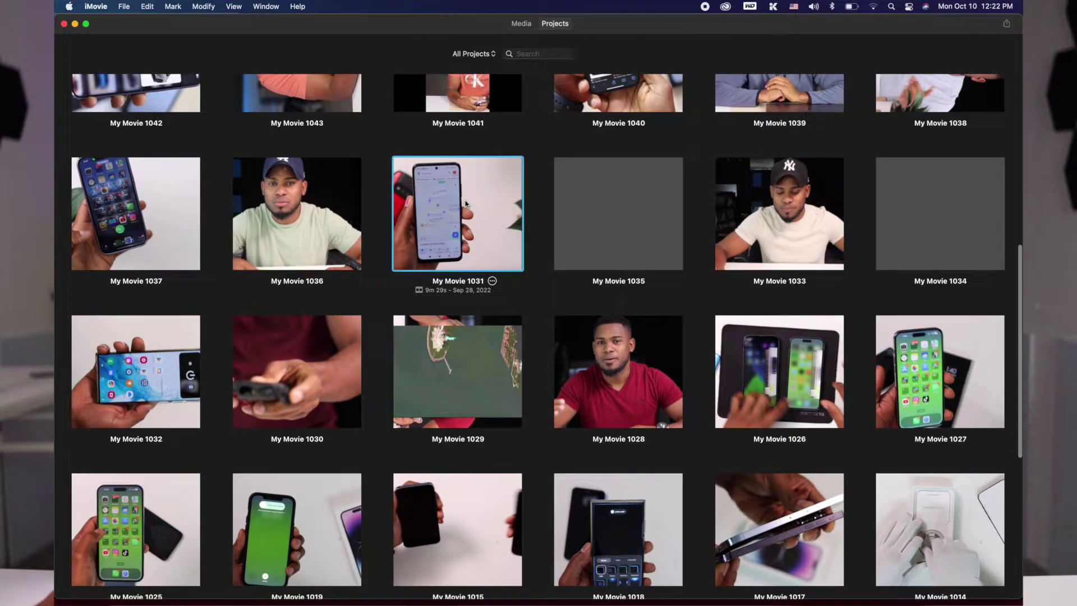
left_click(493, 283)
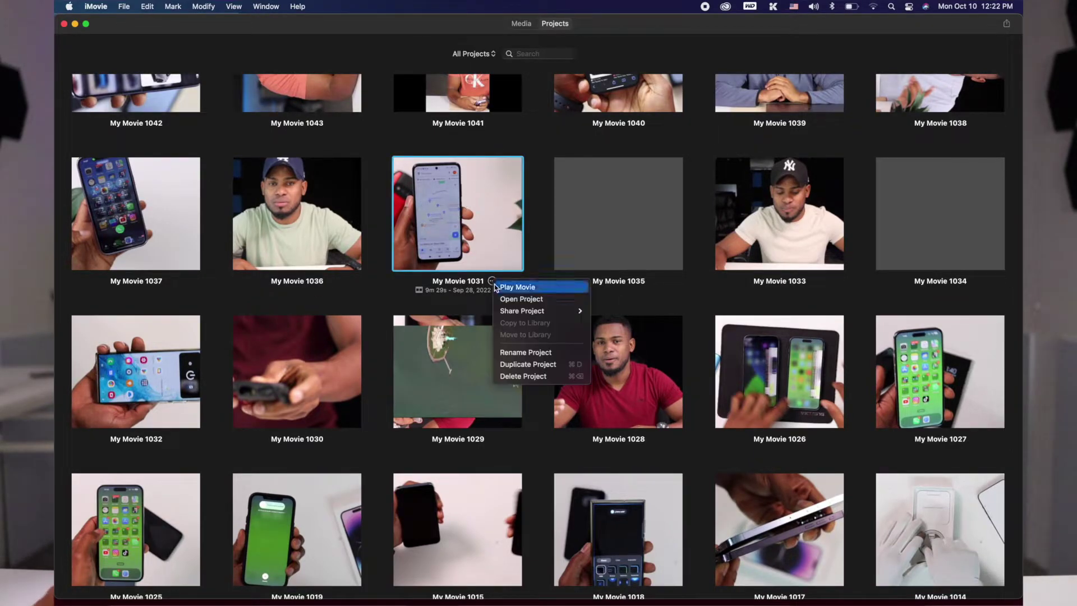
left_click(523, 377)
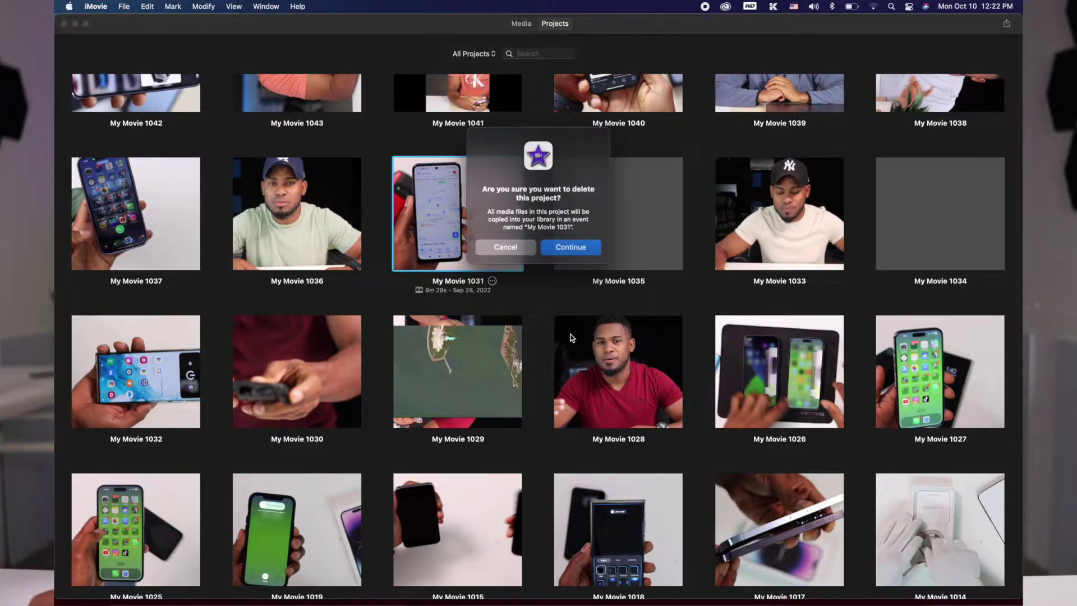
left_click(582, 250)
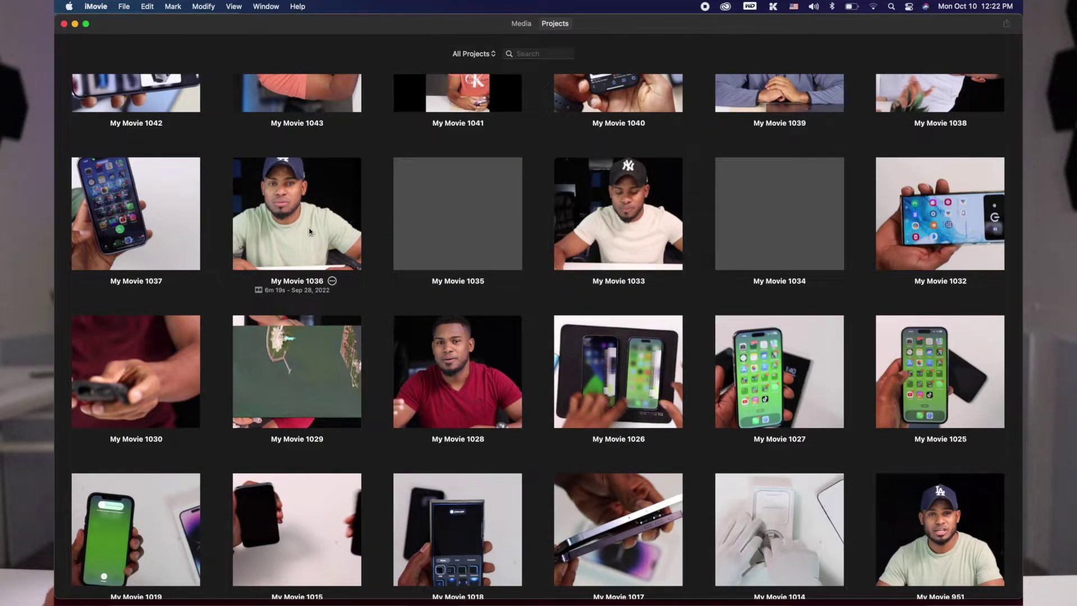
Browse the remaining projects, selecting My Movie 1018 and 1017 and stepping onward
scroll(309, 231, "up", 5)
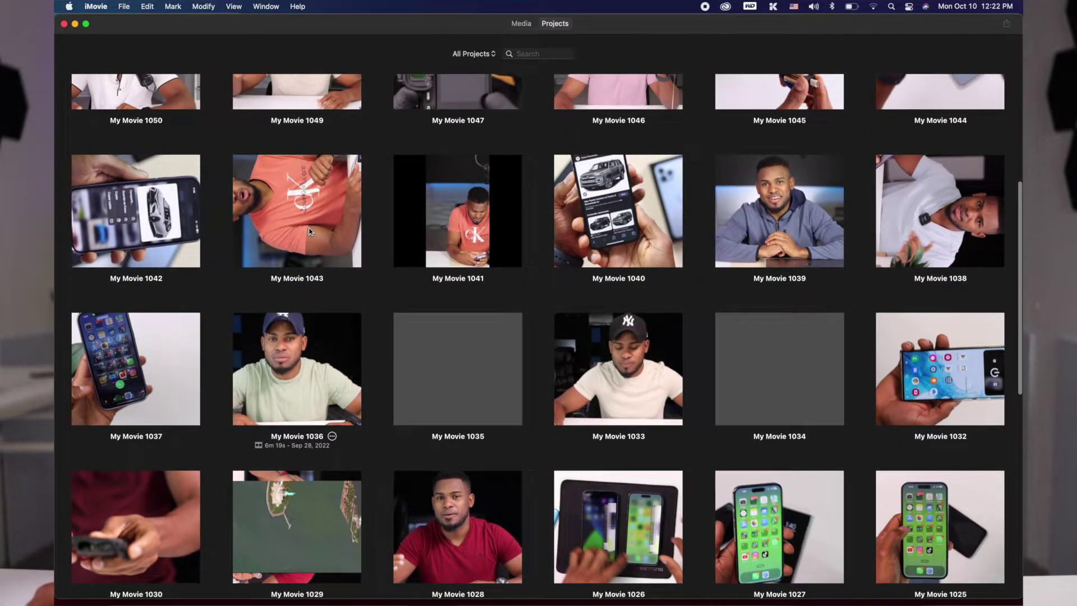
scroll(309, 231, "up", 5)
scroll(307, 232, "down", 10)
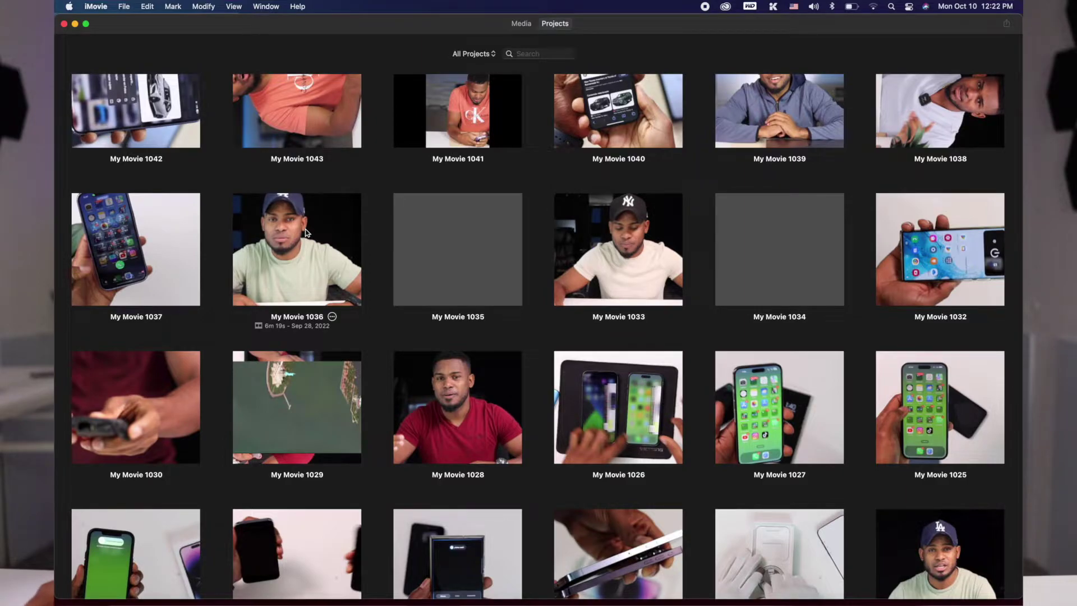
scroll(307, 232, "up", 2)
scroll(307, 233, "down", 6)
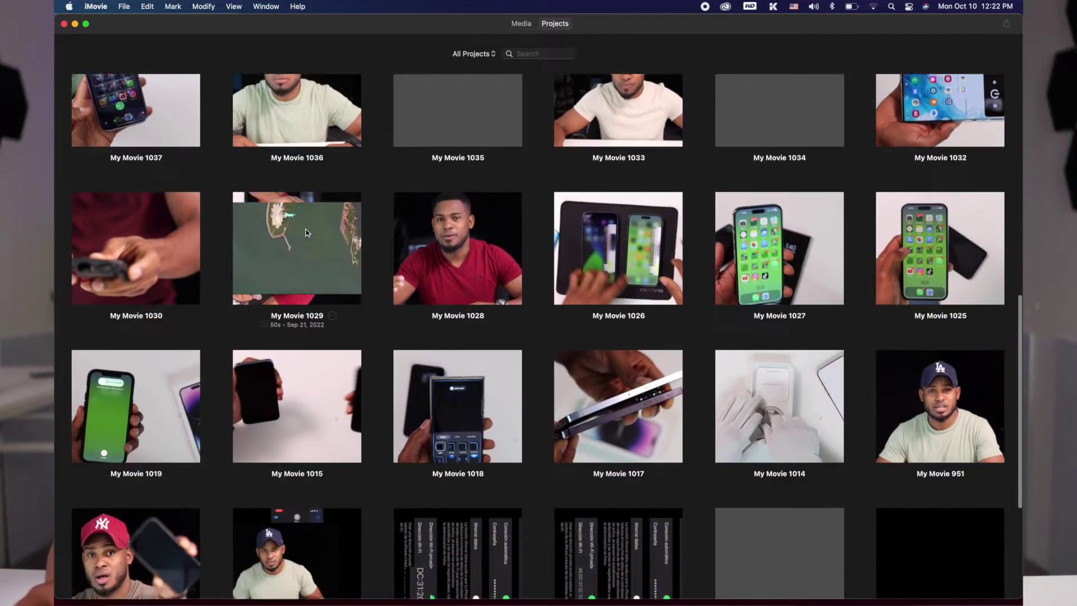
scroll(307, 233, "down", 5)
left_click(490, 282)
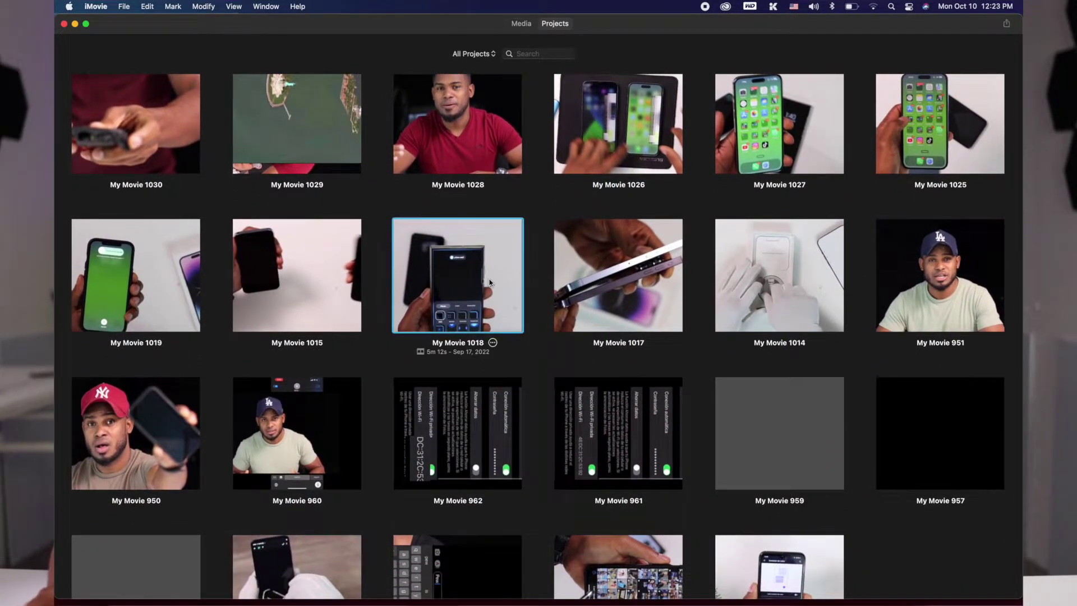
left_click(631, 287)
key("Right")
key("Right")
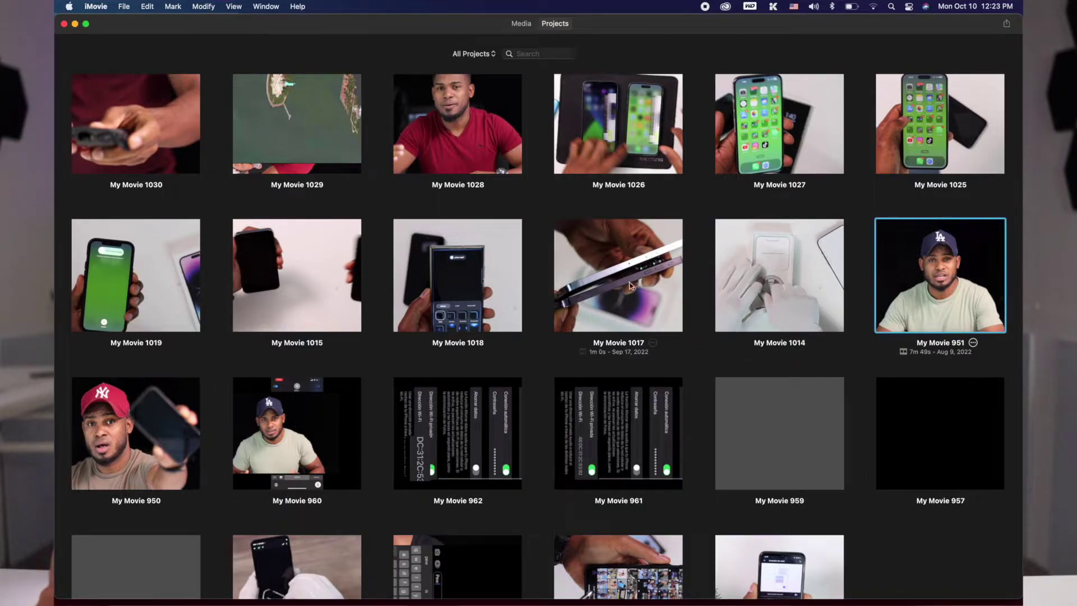
scroll(508, 281, "down", 3)
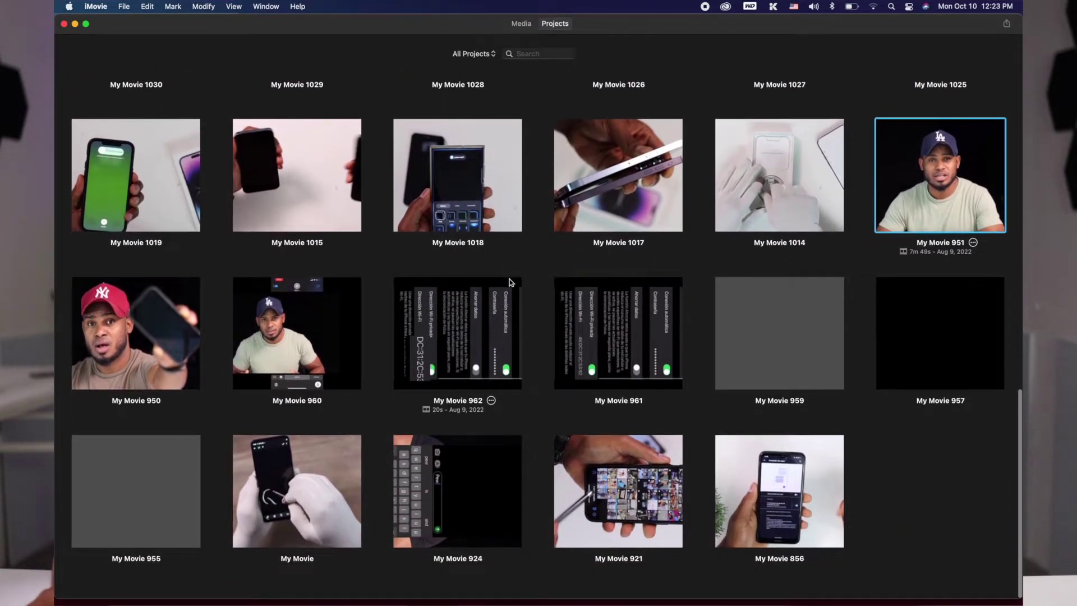
scroll(507, 281, "up", 15)
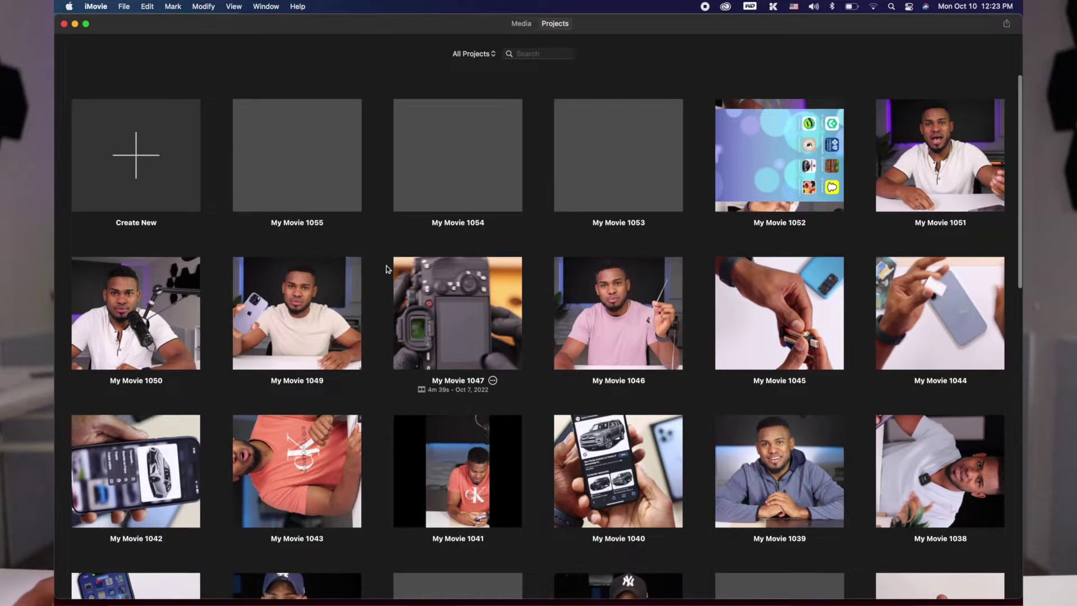
Create new movie project My Movie 1056 and display the My Movie 1031 event's clips
left_click(149, 160)
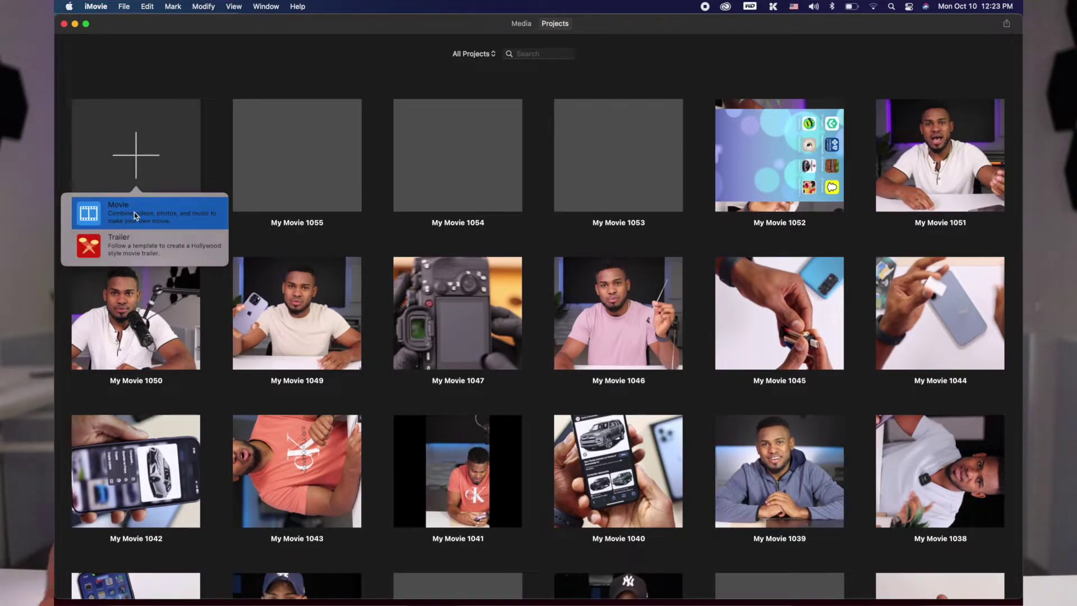
left_click(134, 213)
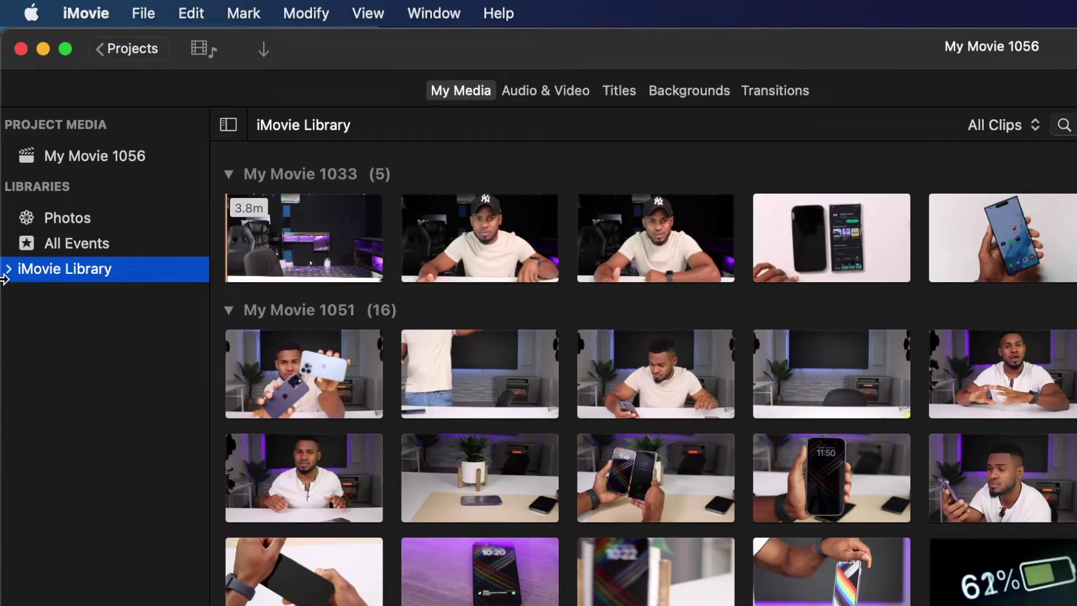
left_click(7, 274)
left_click(53, 299)
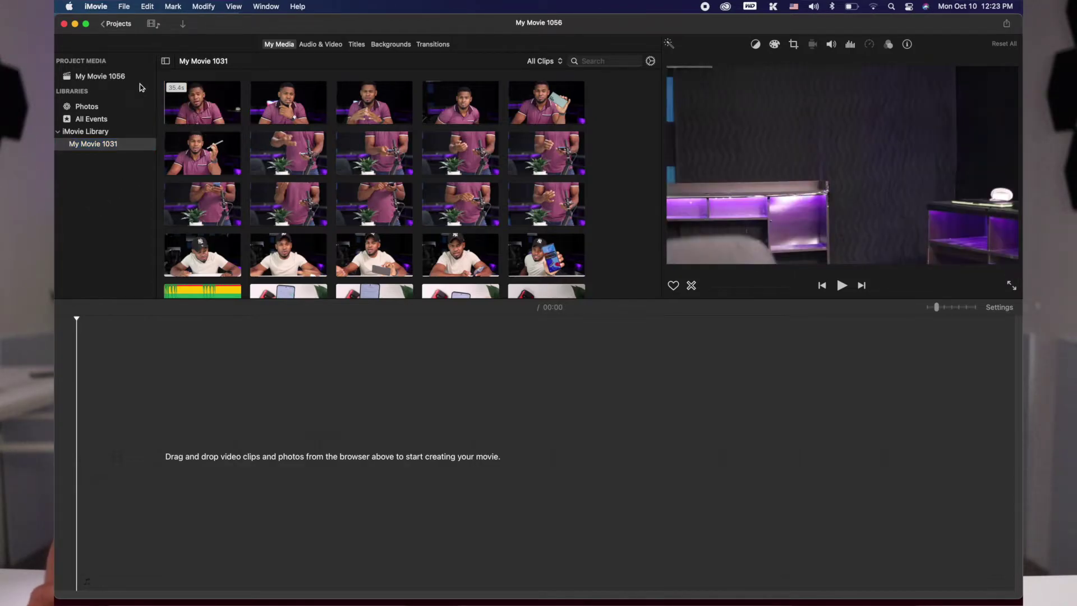
left_click(87, 146)
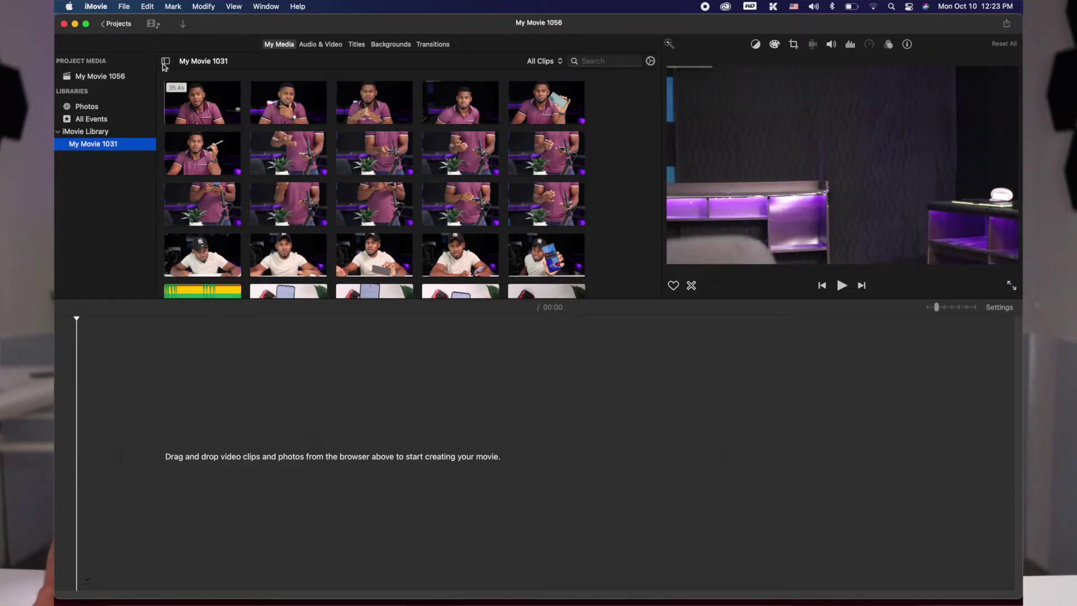
Delete the My Movie 1031 event and its media, then view the whole iMovie Library's clips
right_click(102, 147)
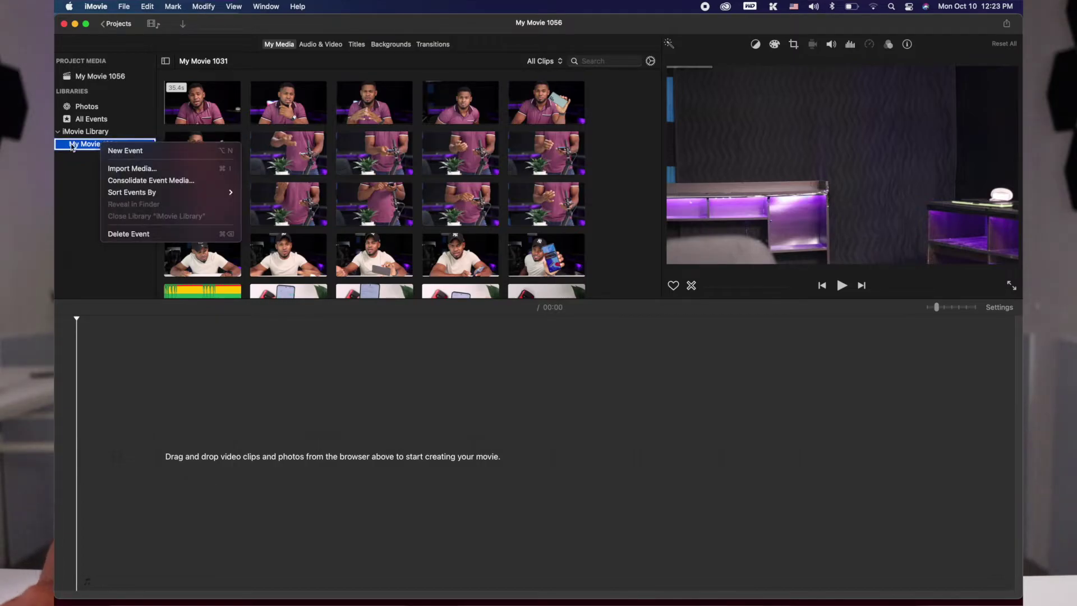
left_click(71, 164)
right_click(103, 146)
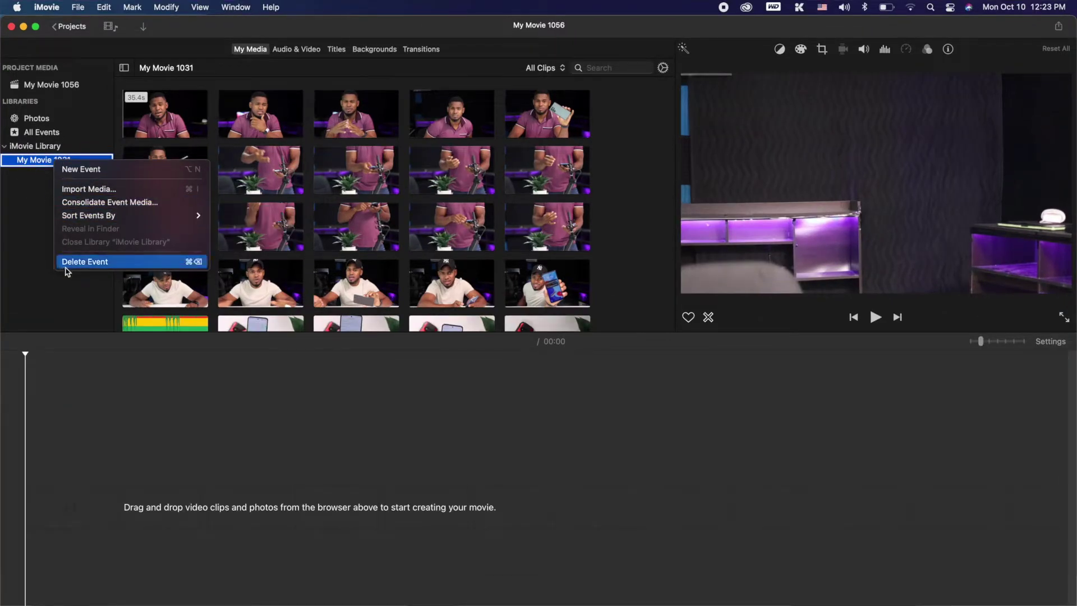
left_click(71, 262)
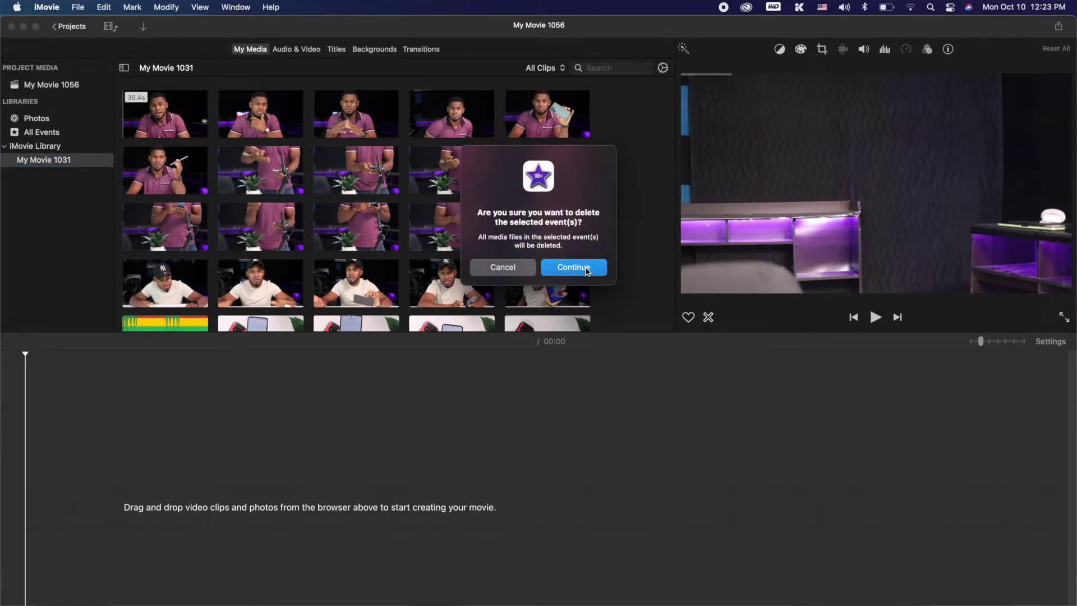
left_click(579, 268)
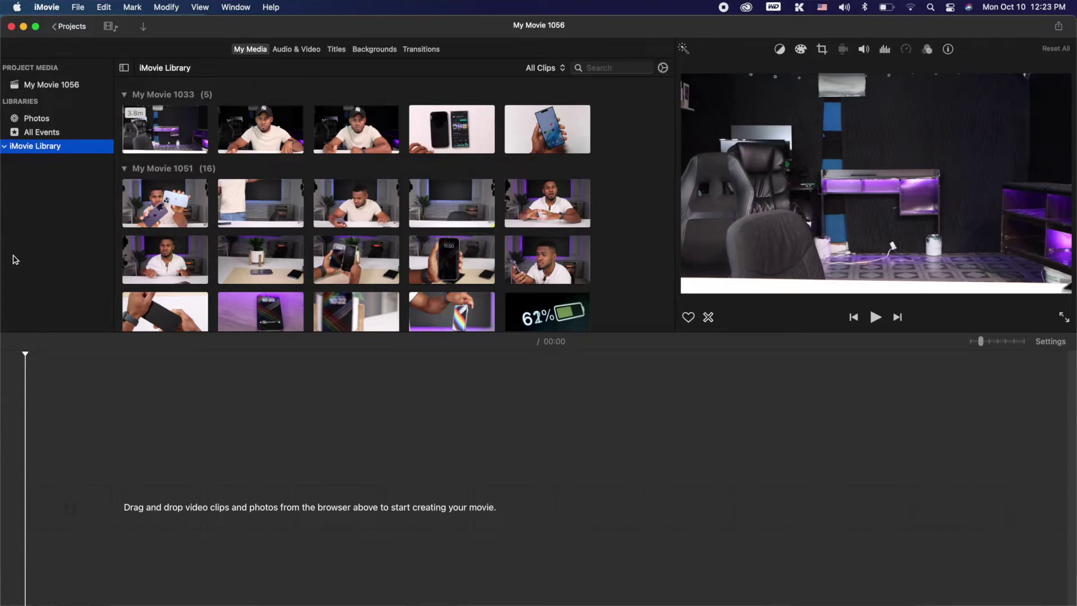
left_click(179, 189)
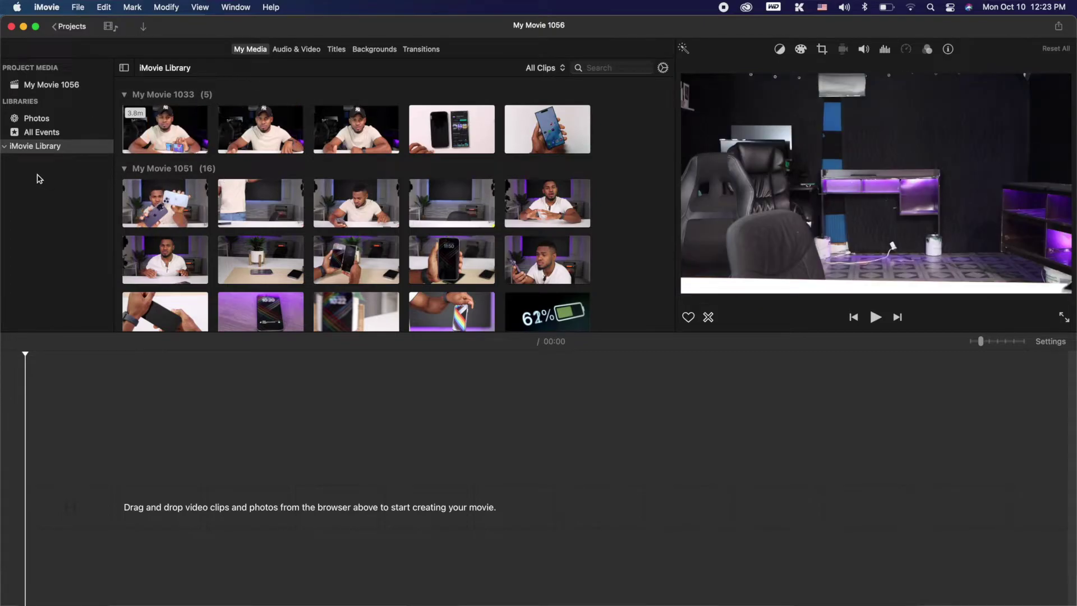
left_click(62, 242)
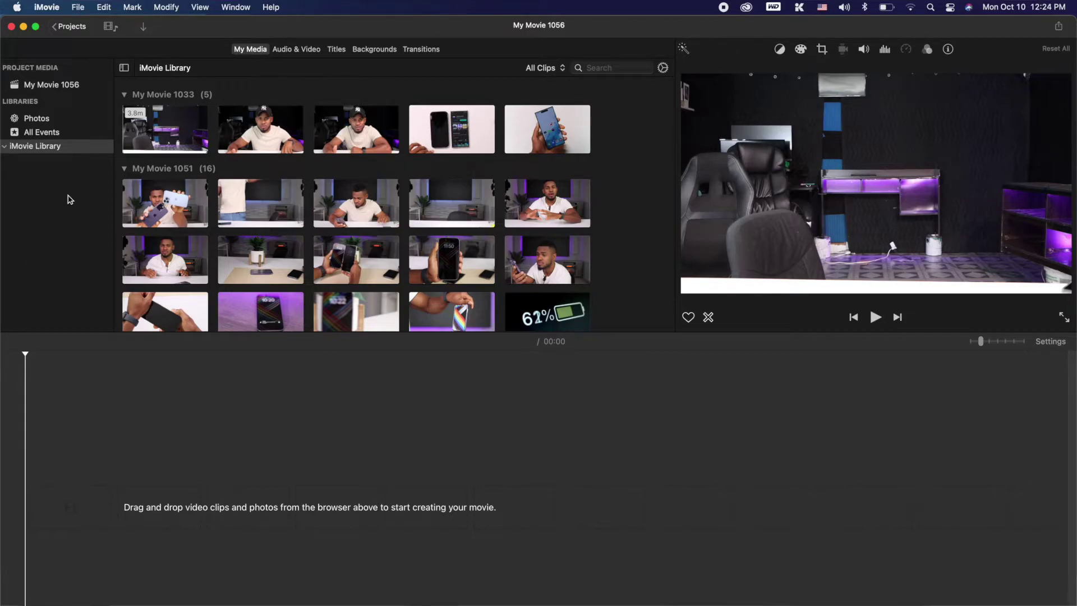
left_click(18, 7)
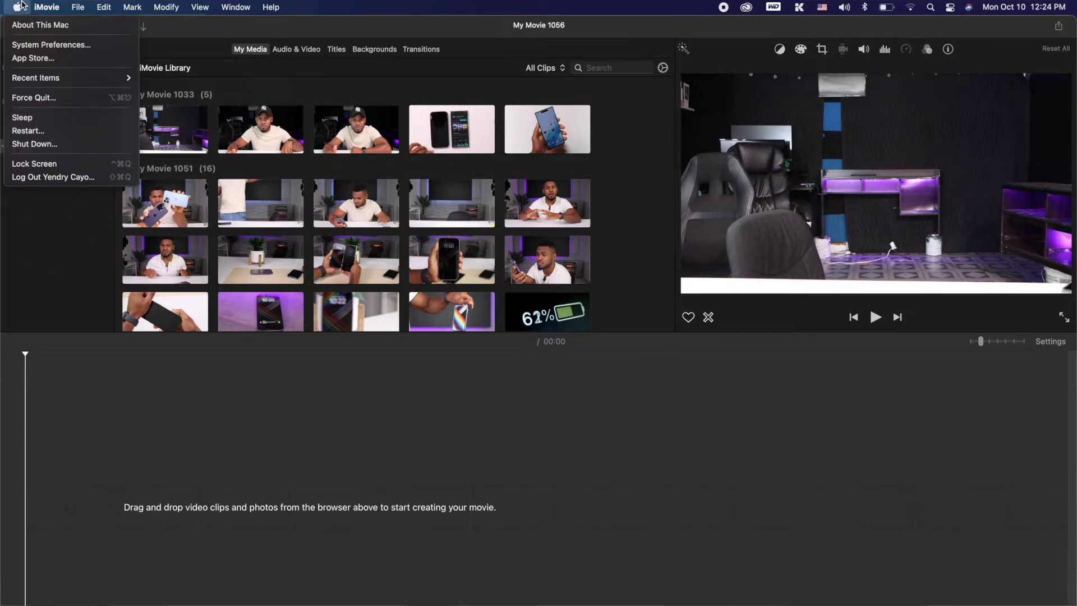
left_click(18, 7)
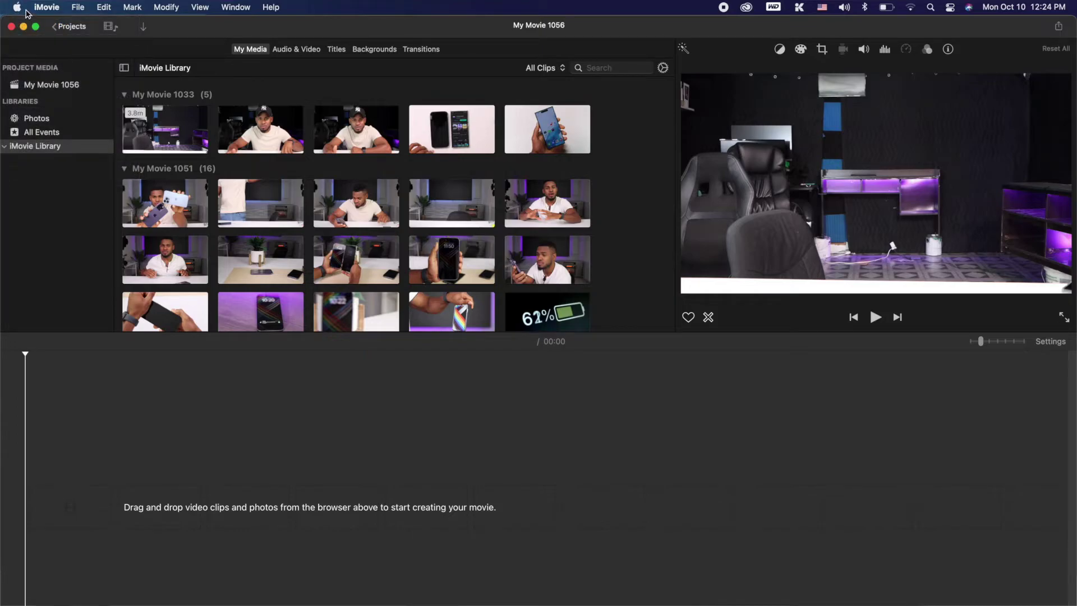
left_click(17, 7)
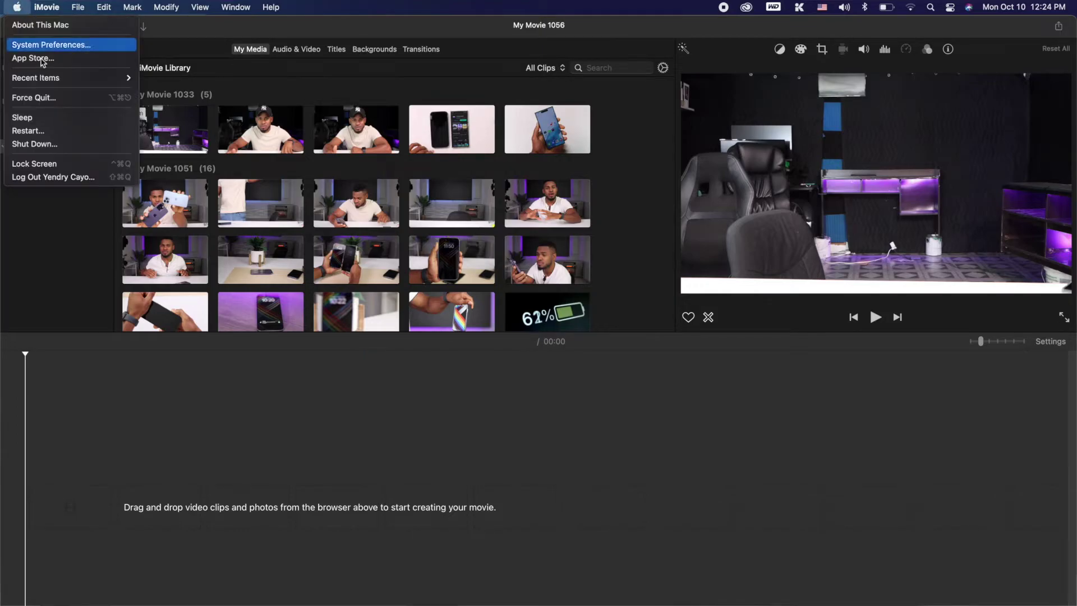
left_click(49, 135)
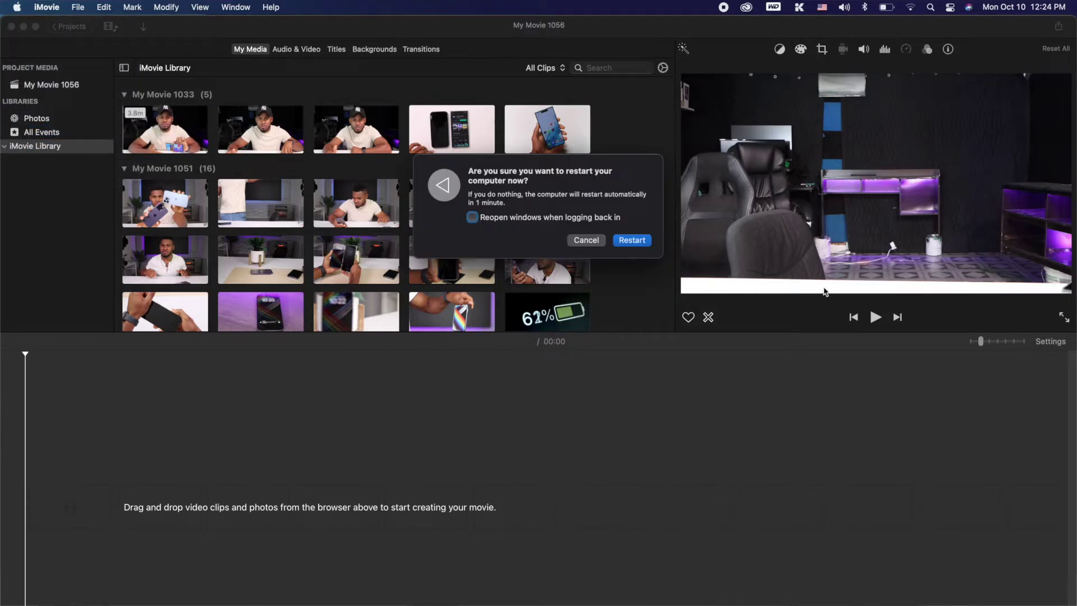
left_click(585, 241)
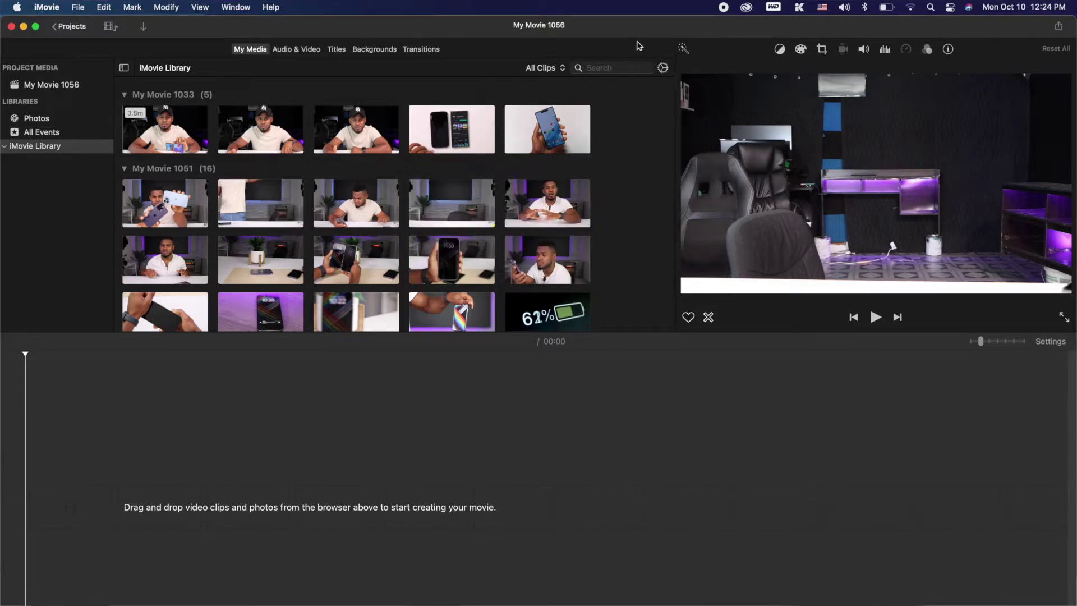
Minimize iMovie and reopen Macintosh HD storage management via About This Mac's Storage tab
left_click(23, 27)
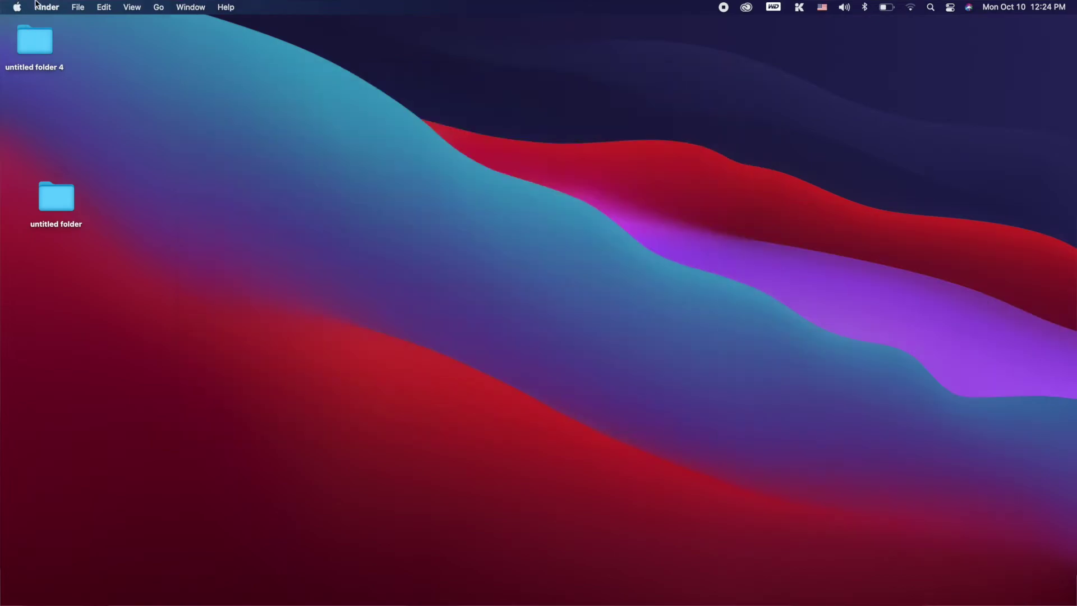
left_click(17, 8)
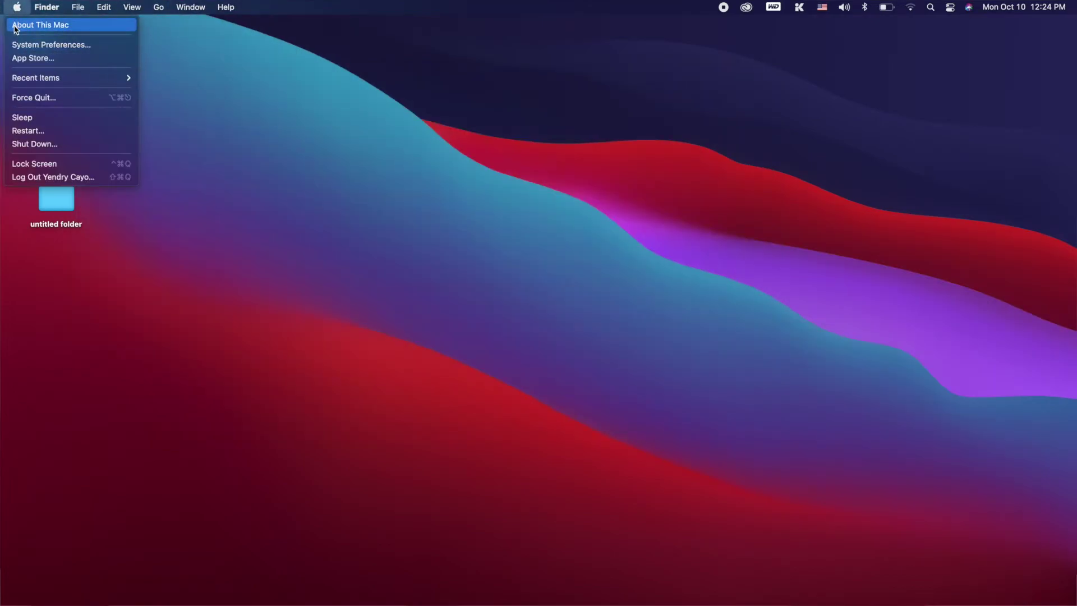
left_click(16, 25)
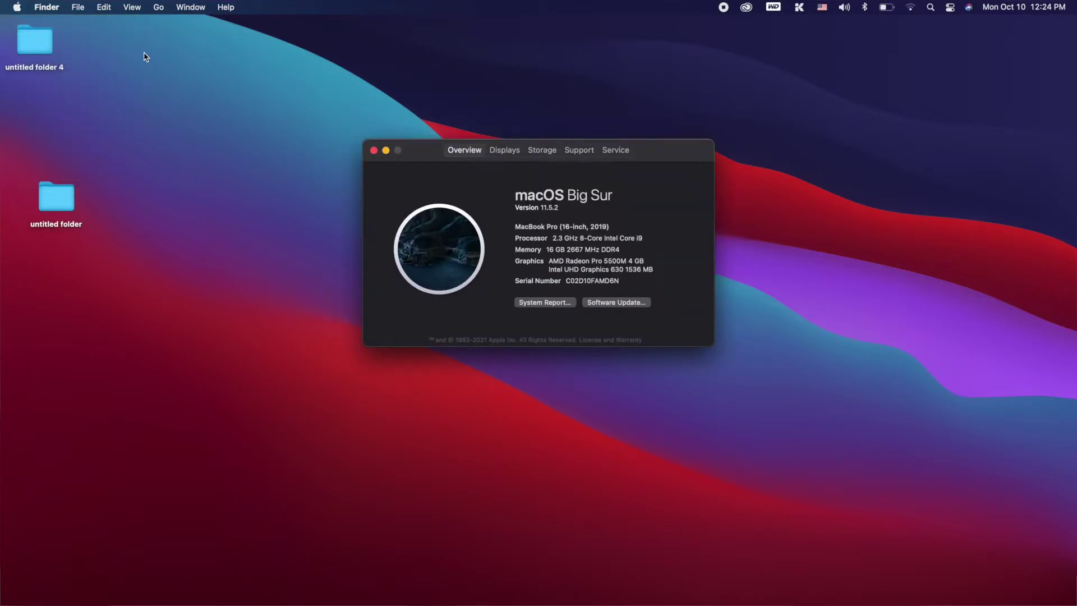
left_click(542, 150)
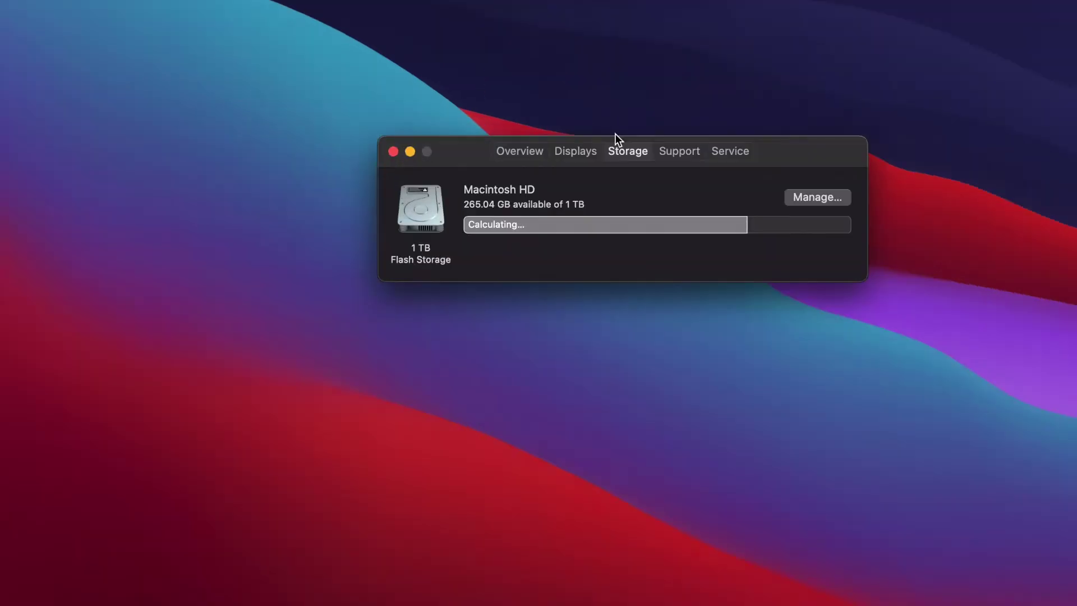
left_click(802, 198)
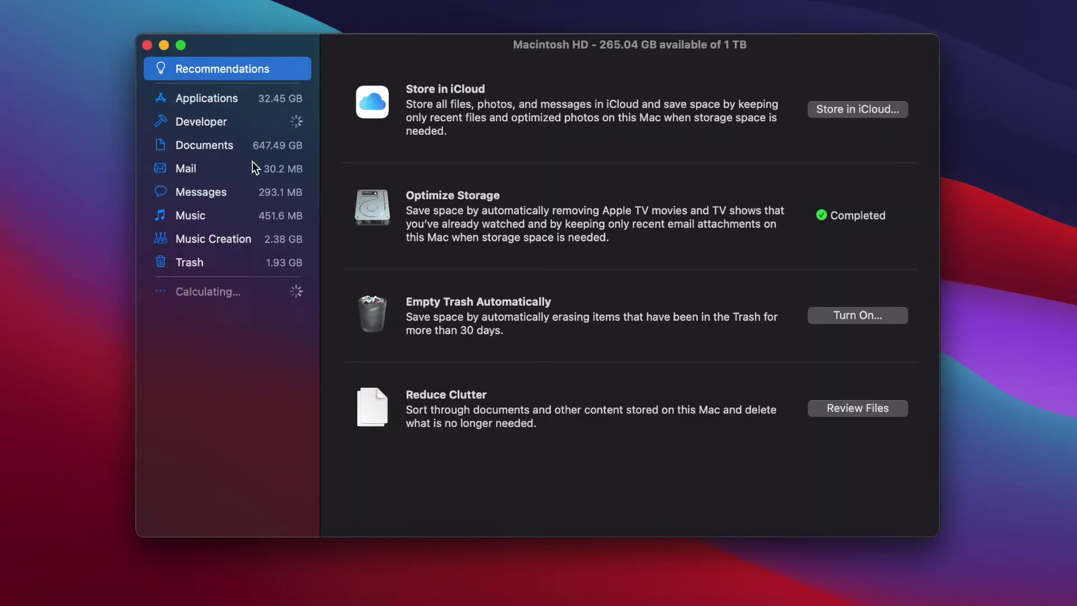
Review storage for Documents, Mail, Messages attachments, Music, Music Creation and Trash
left_click(216, 149)
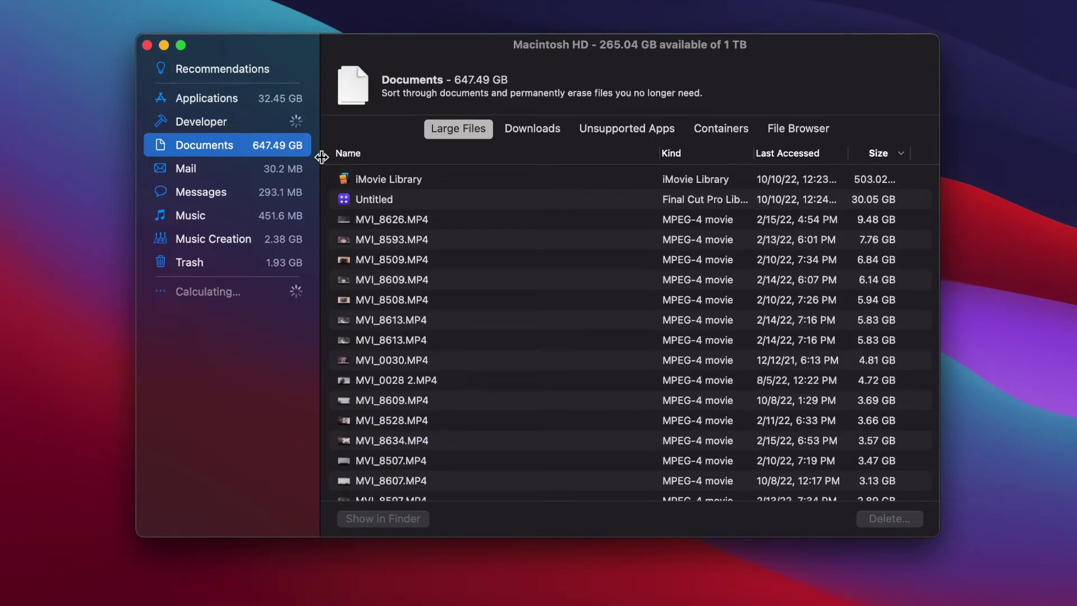
left_click(199, 161)
left_click(208, 193)
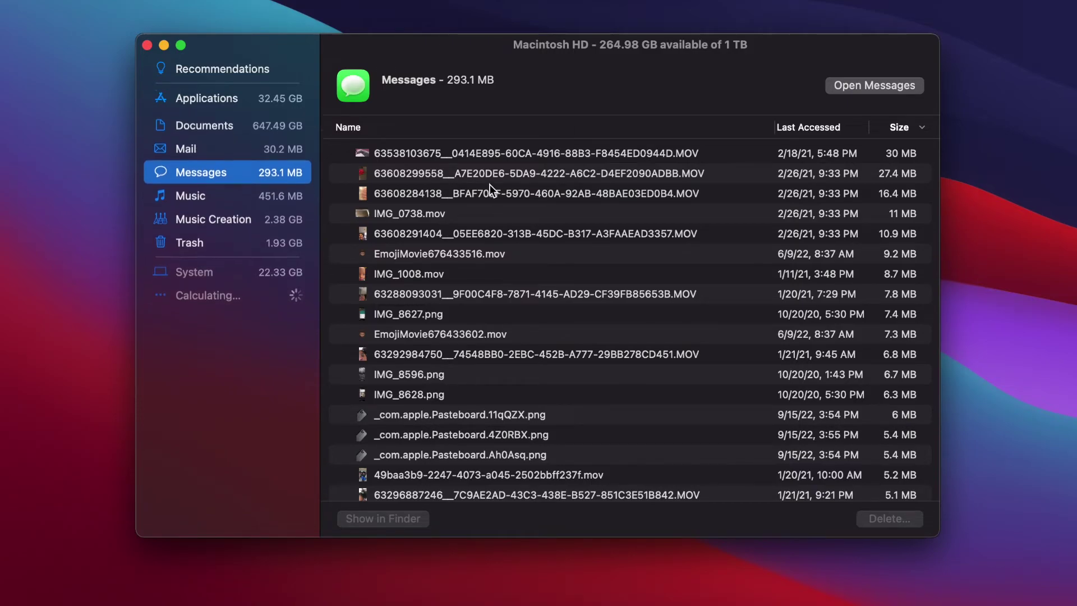
left_click_drag(435, 194, 423, 422)
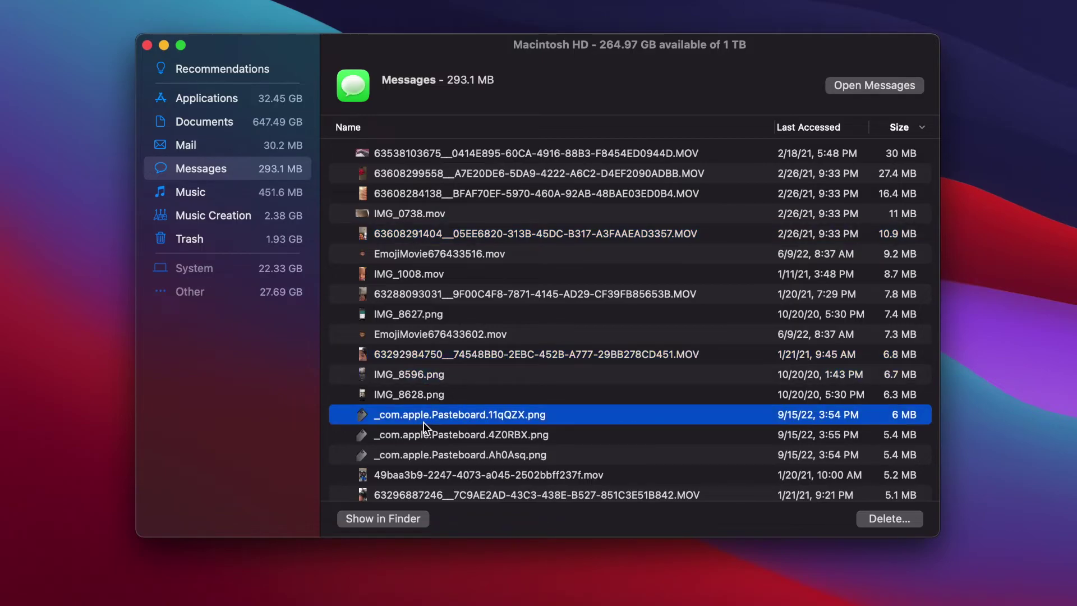
left_click_drag(470, 178, 422, 226)
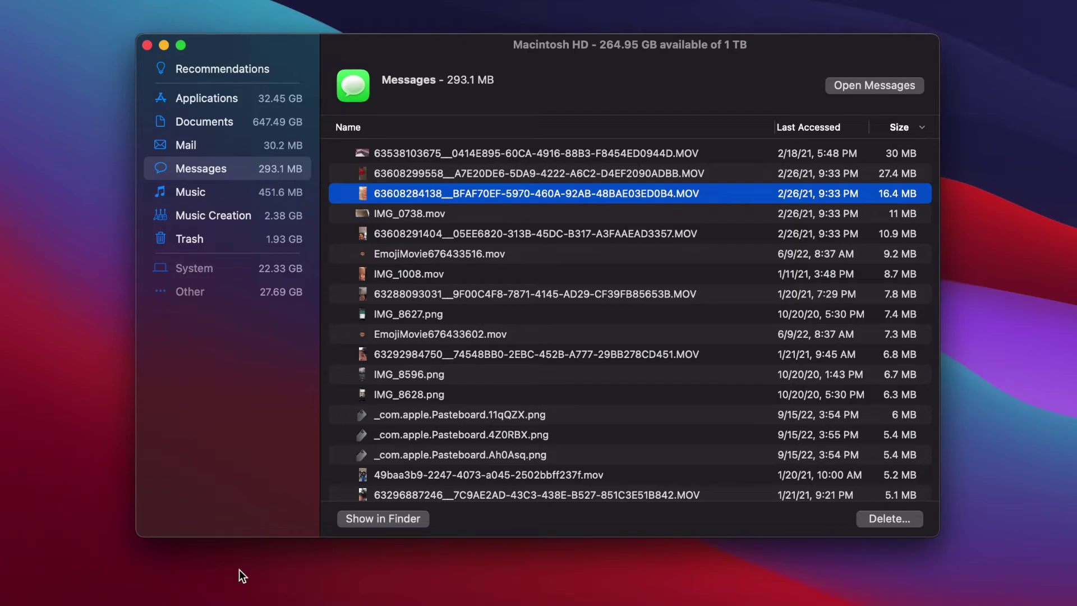
left_click(234, 189)
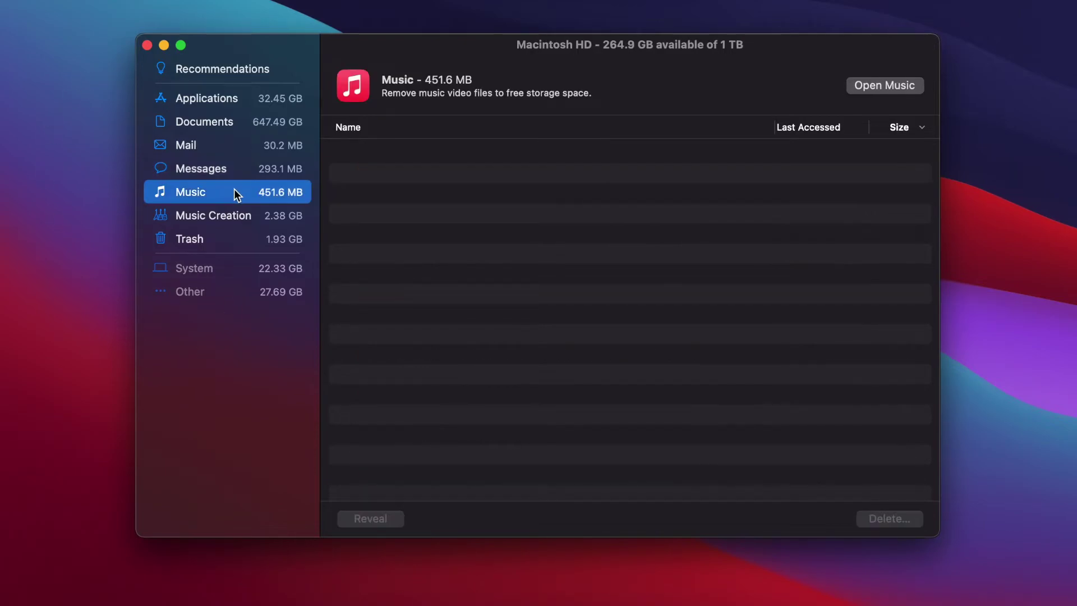
left_click(196, 219)
left_click(193, 240)
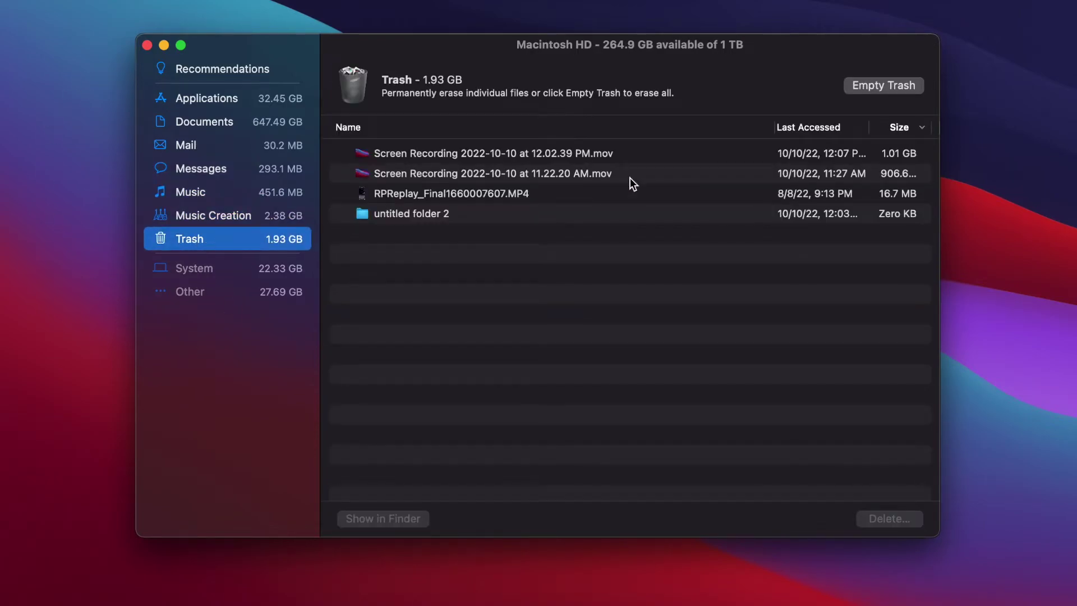
Close the storage management and About This Mac windows, returning to the desktop
left_click(147, 45)
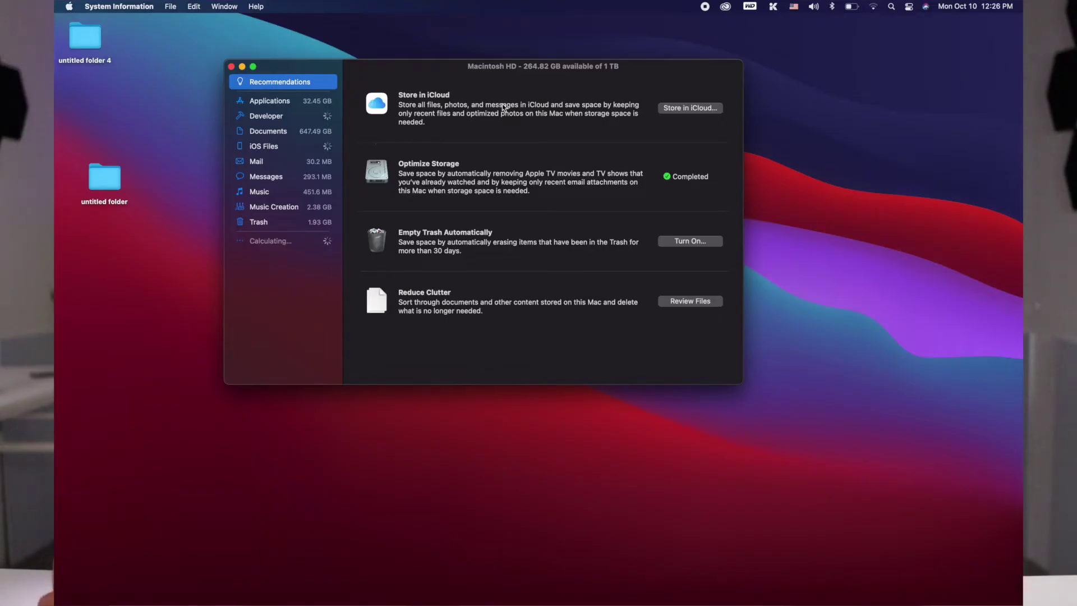
left_click_drag(472, 68, 529, 73)
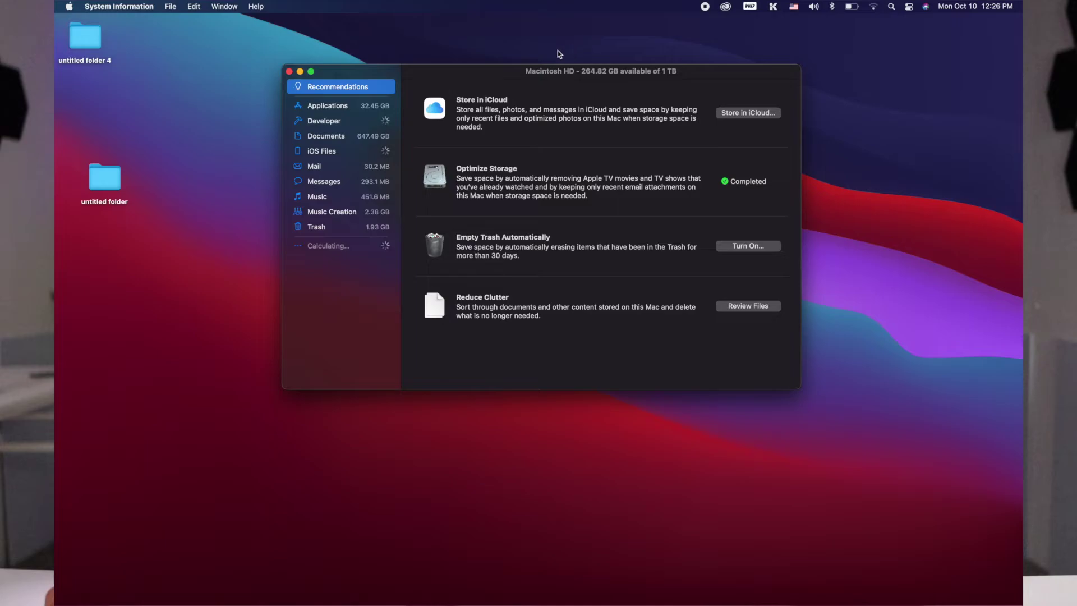
left_click(289, 72)
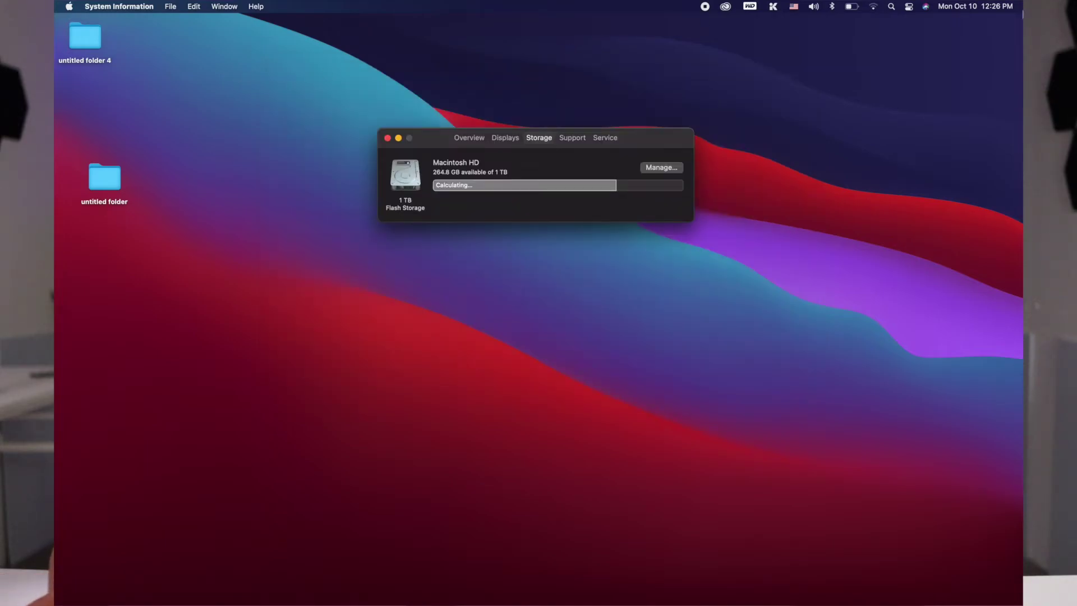
left_click(395, 137)
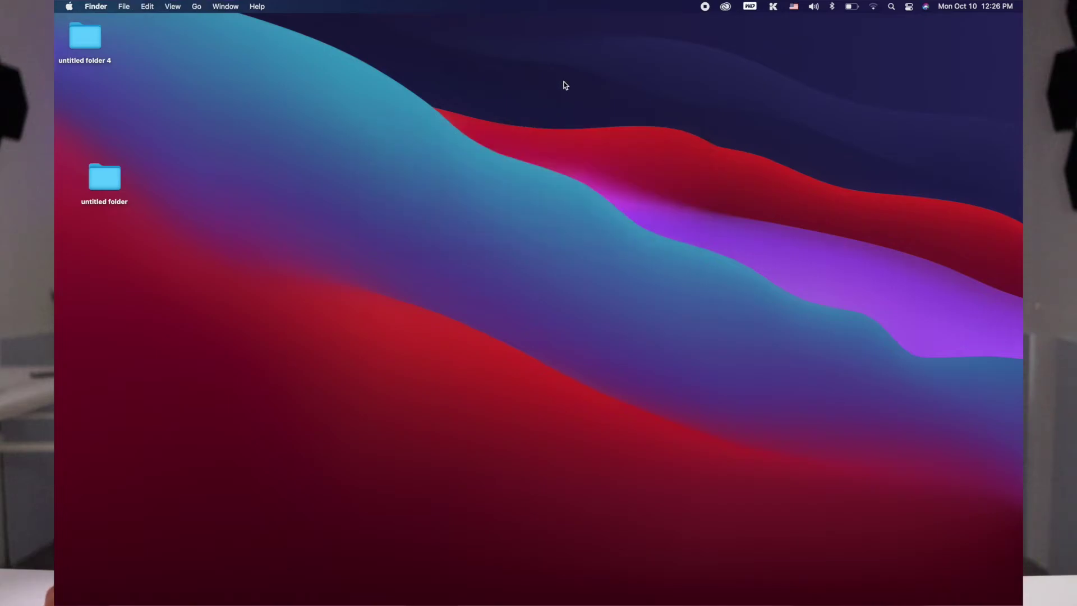
Open the Trash window and move the desktop's untitled folder into the Trash
mouse_move(957, 603)
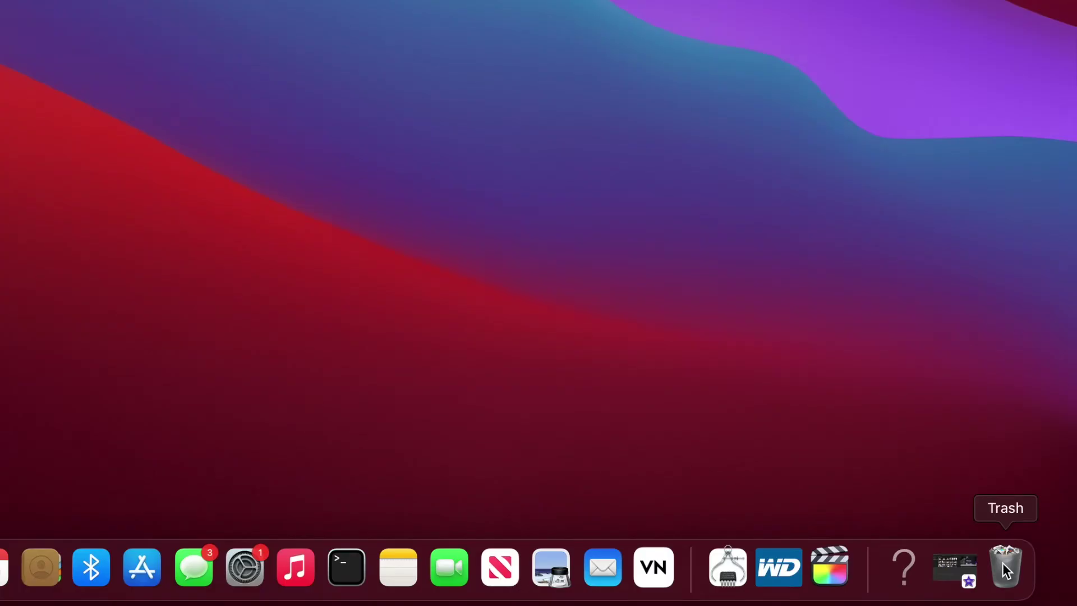
left_click(1002, 563)
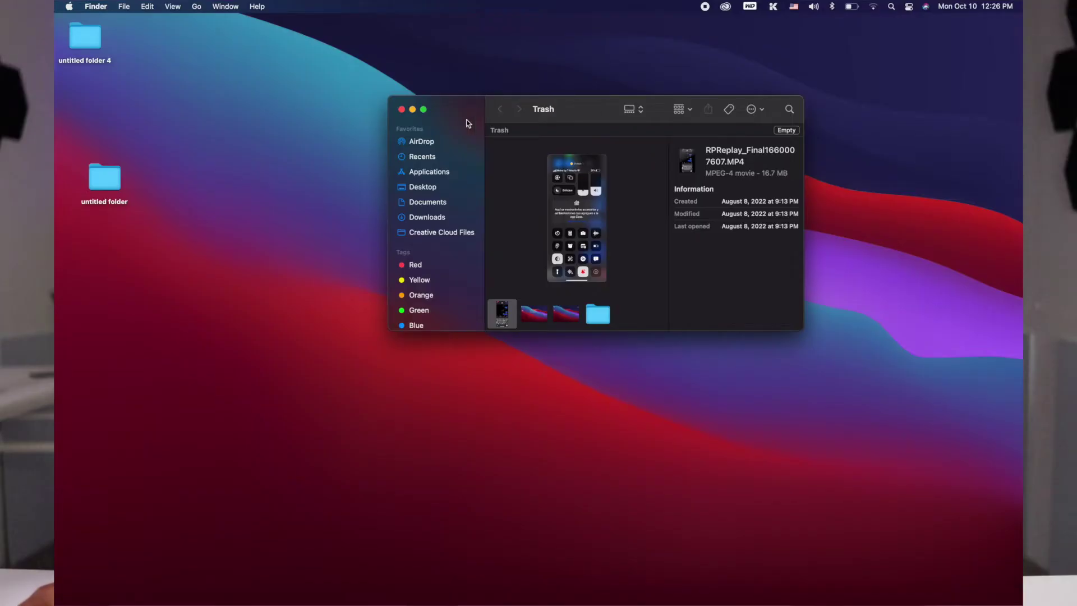
left_click_drag(584, 110, 586, 109)
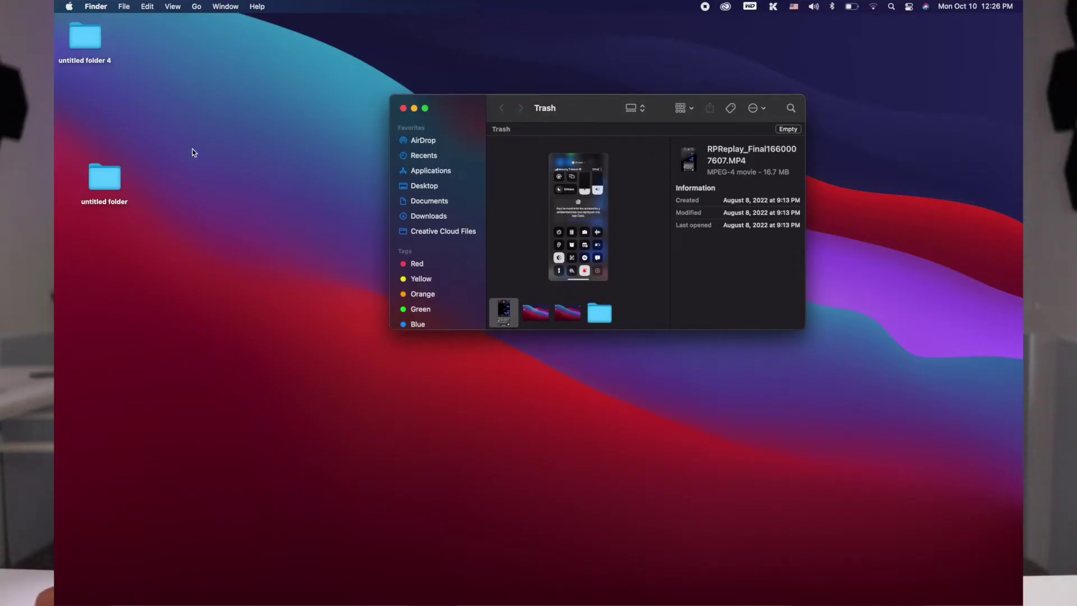
right_click(103, 180)
left_click(122, 200)
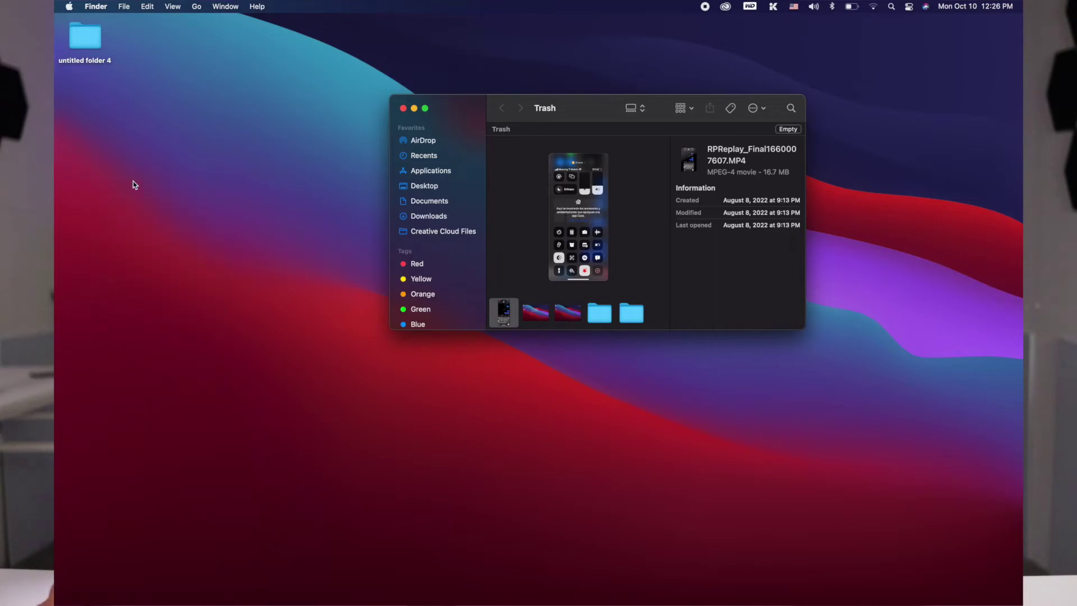
Empty the Trash, confirming that its items are permanently erased
left_click_drag(595, 118, 571, 106)
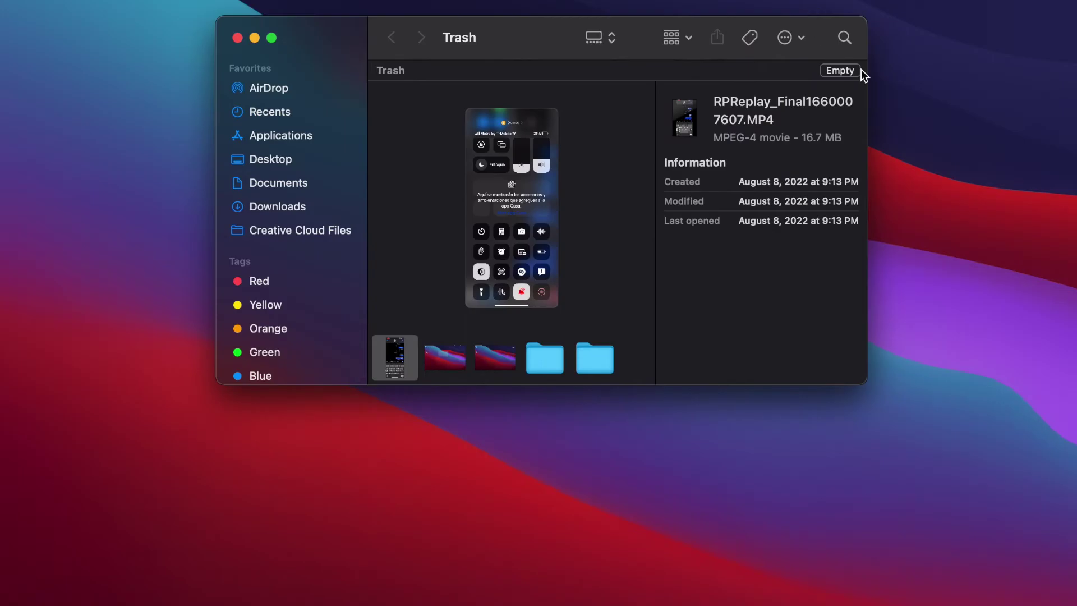
left_click(765, 117)
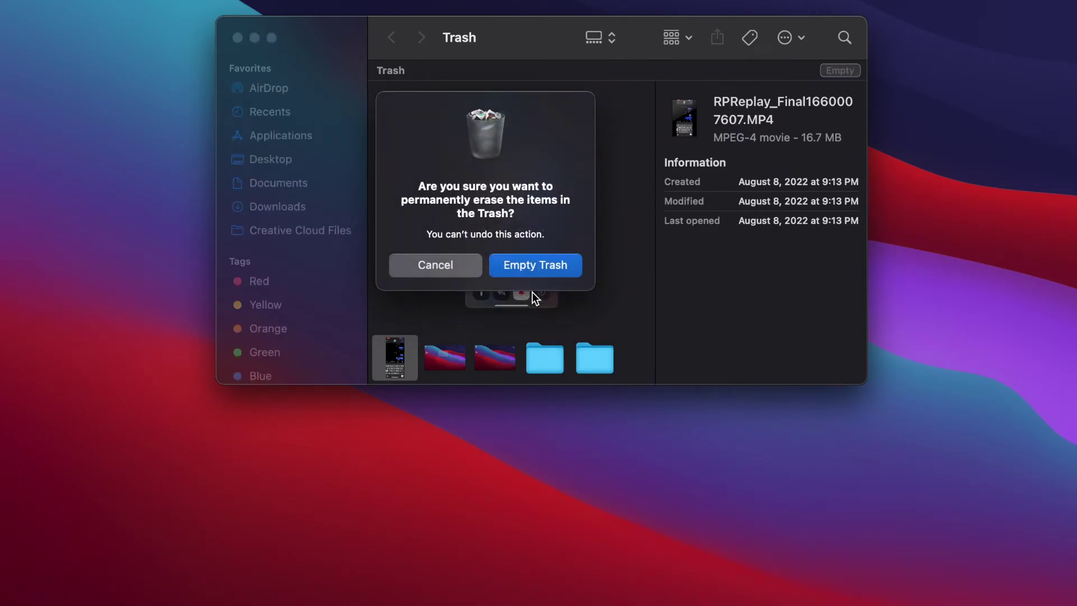
left_click(535, 271)
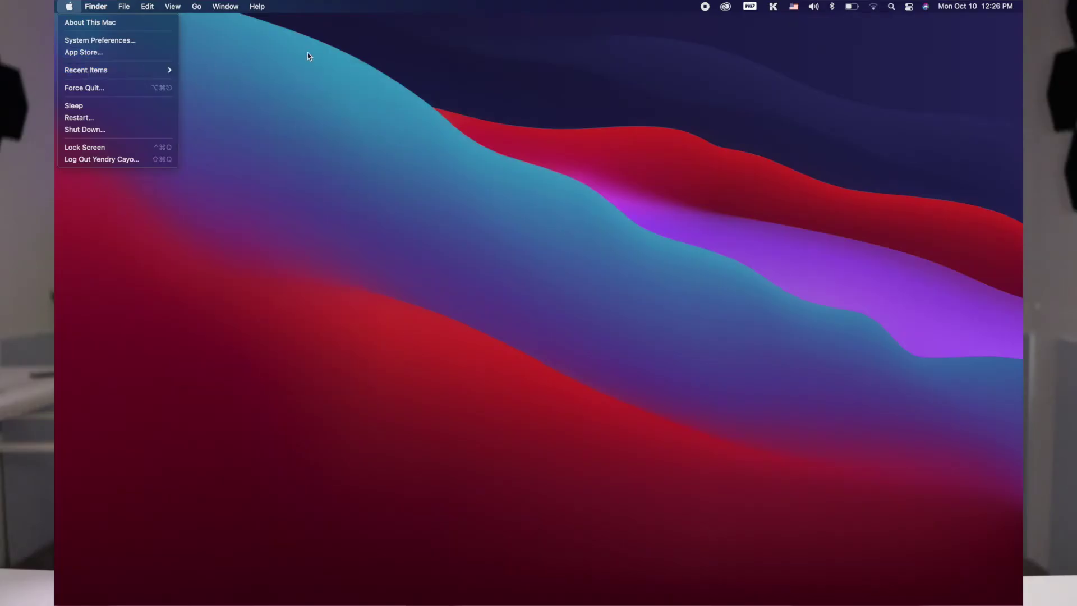
left_click(308, 53)
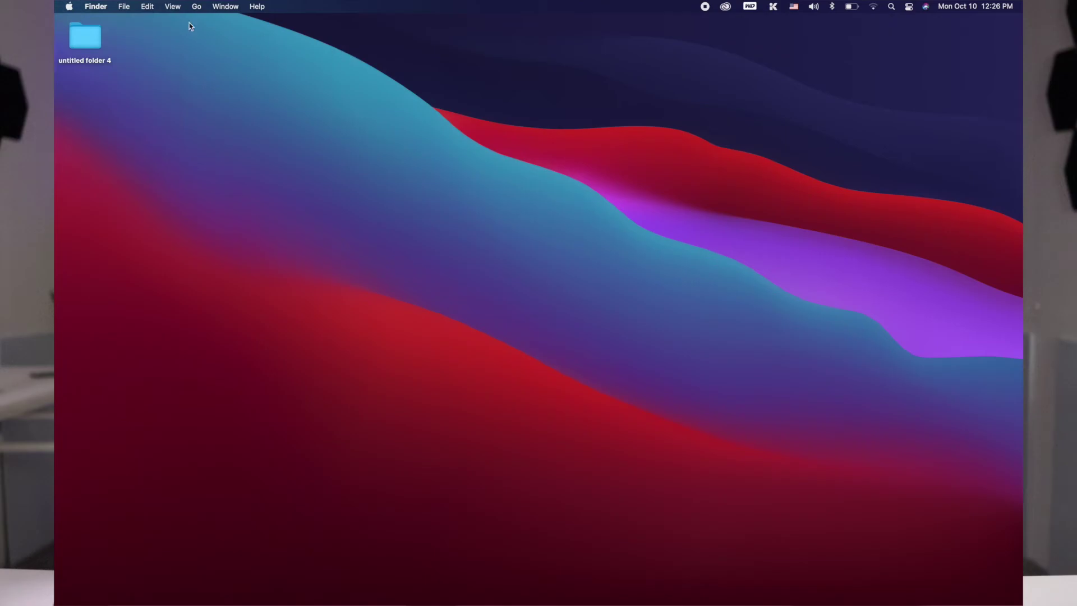
left_click(69, 7)
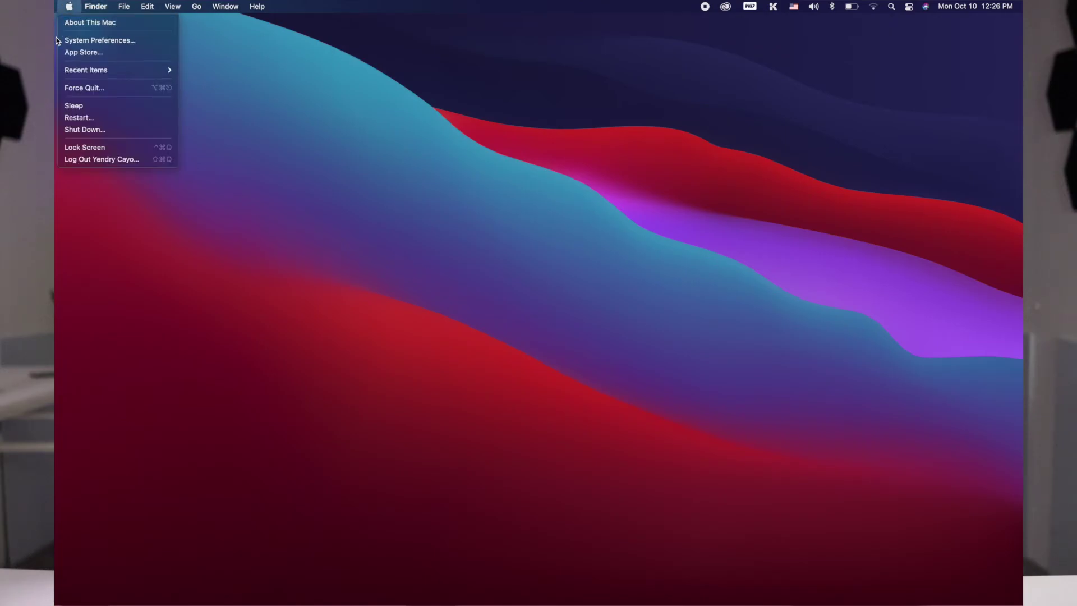
left_click(675, 197)
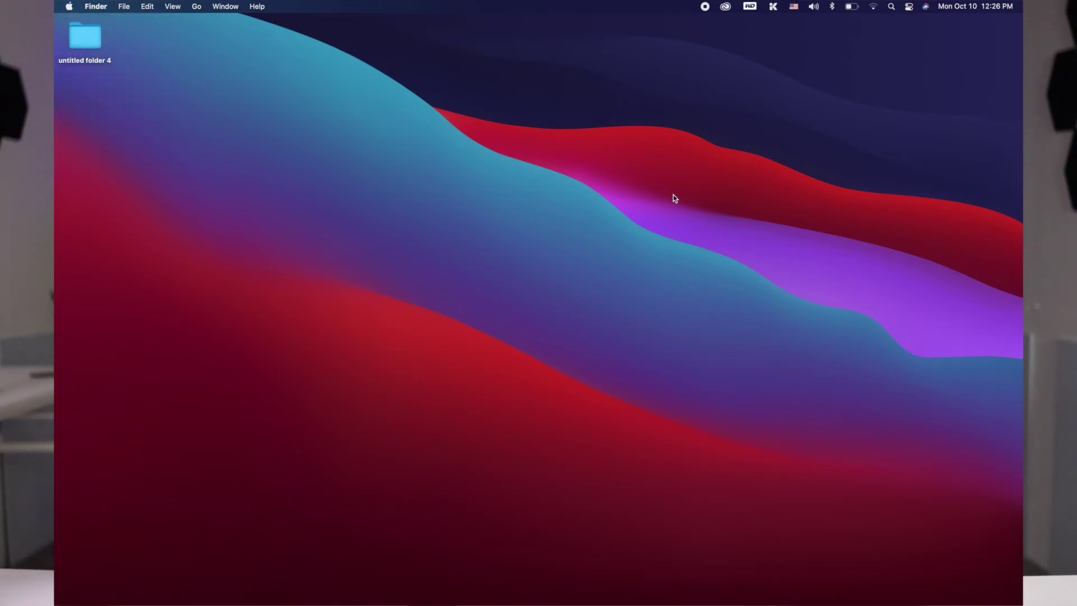